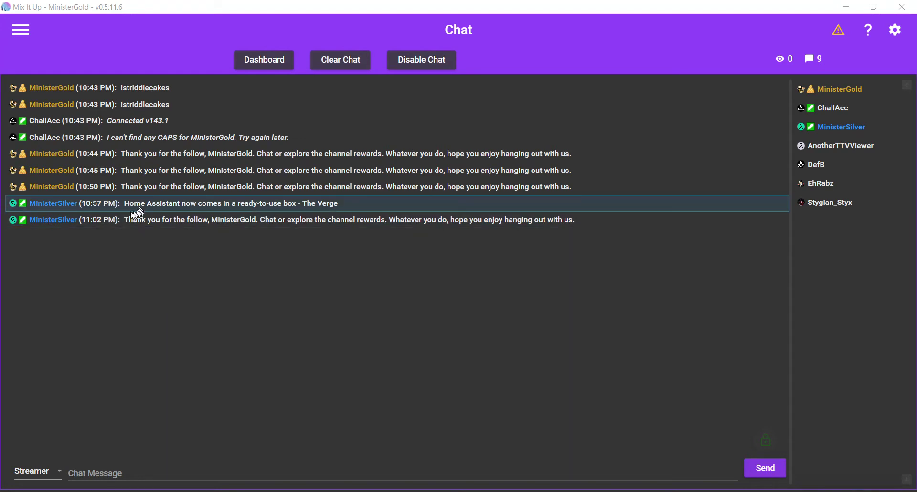
- Open the command of the Twitch Channel Followed event for editing
click(21, 30)
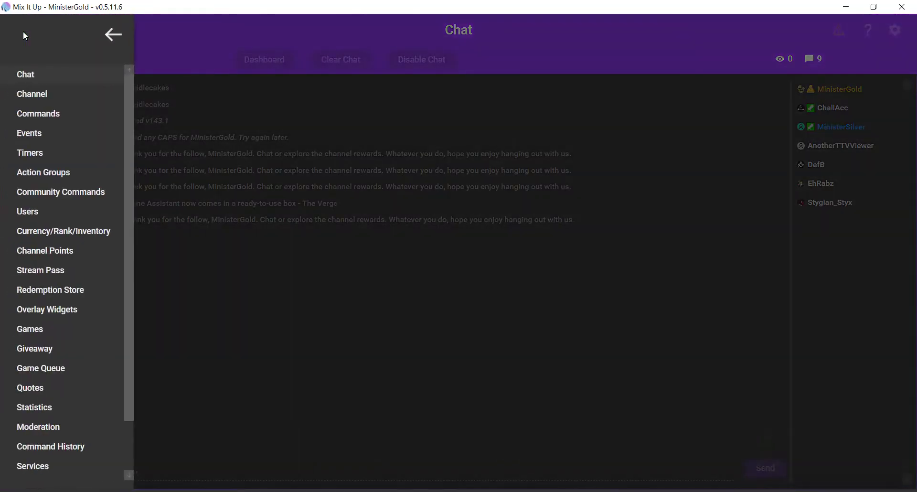
click(56, 136)
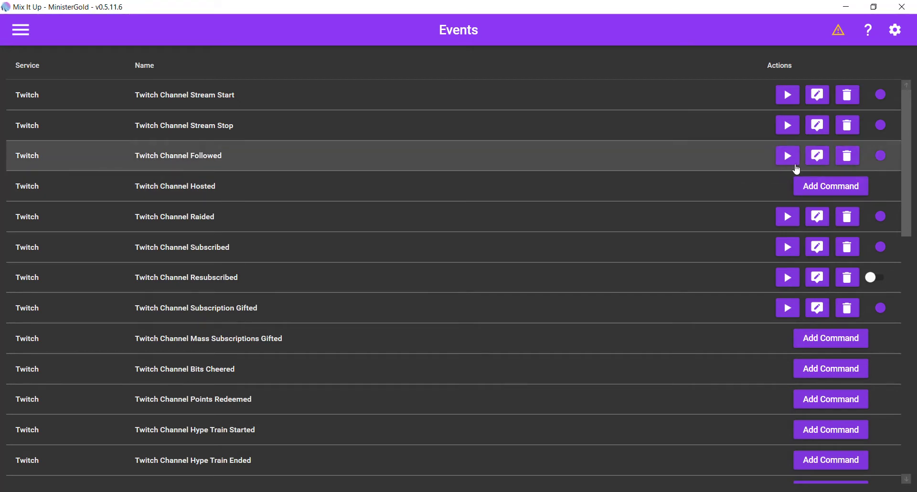
click(817, 156)
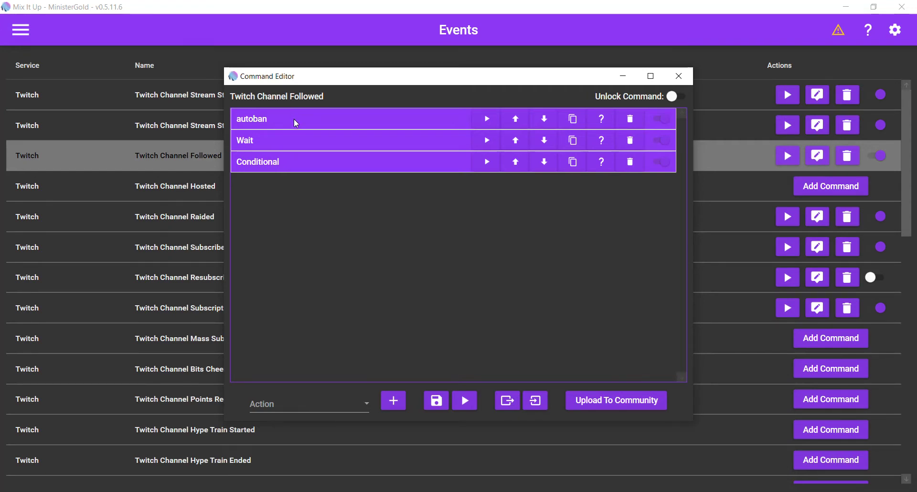
- Examine the autoban conditional's username clauses and the settings of its Moderation and Chat Message actions
click(294, 119)
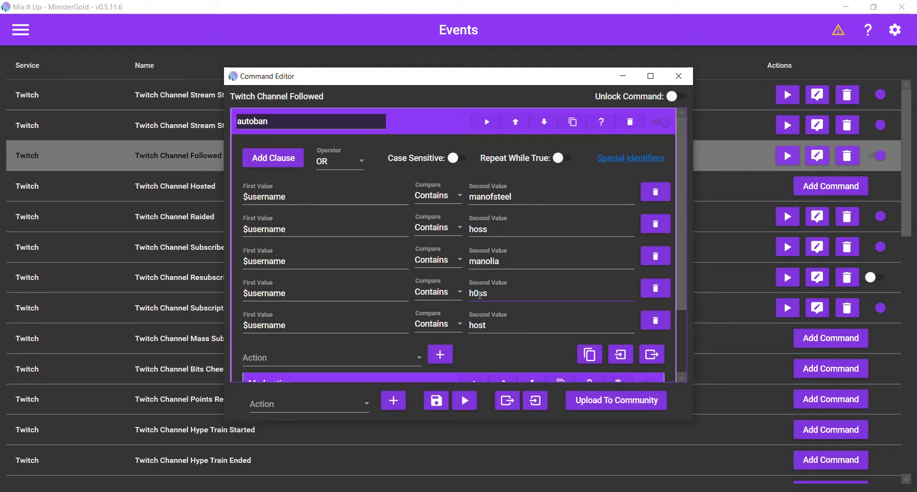
scroll(373, 240, down, 2)
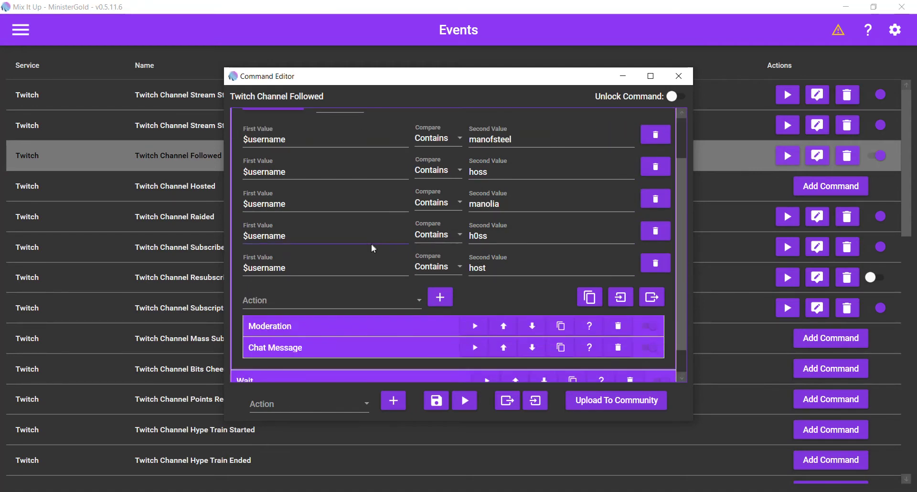
click(341, 326)
scroll(341, 327, down, 4)
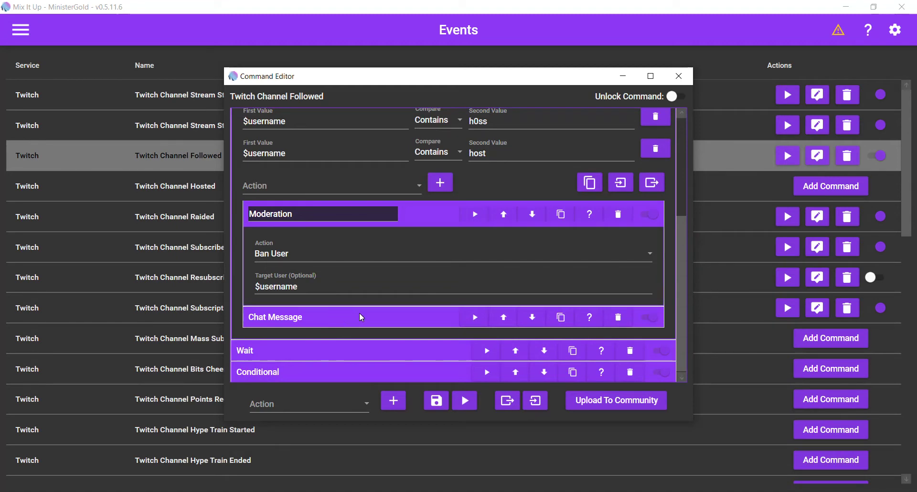
click(348, 325)
scroll(348, 326, down, 2)
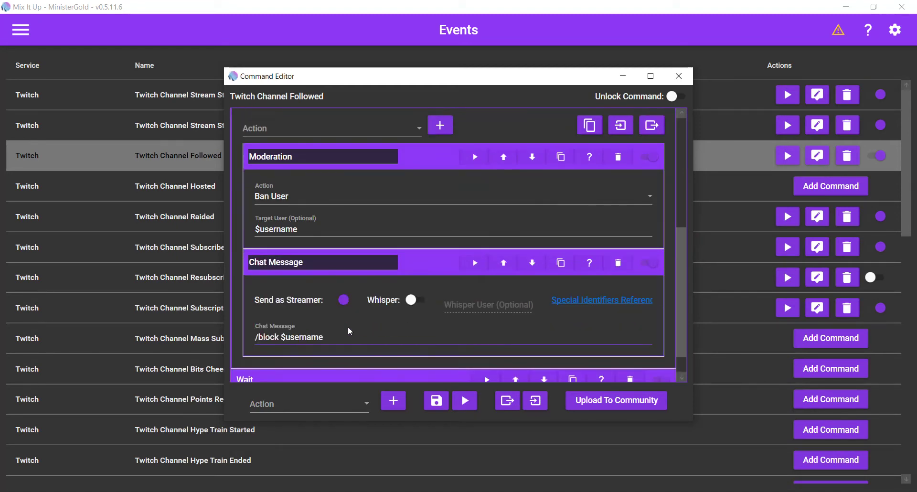
click(430, 260)
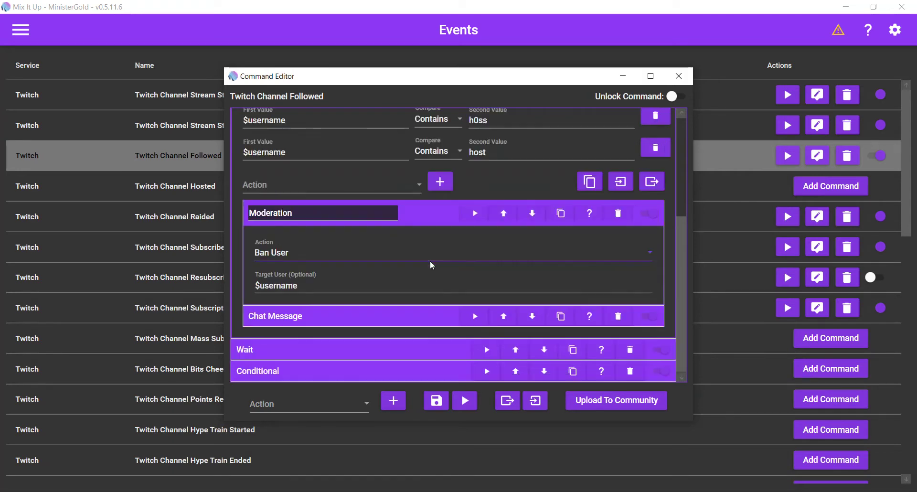
click(428, 208)
scroll(429, 208, up, 3)
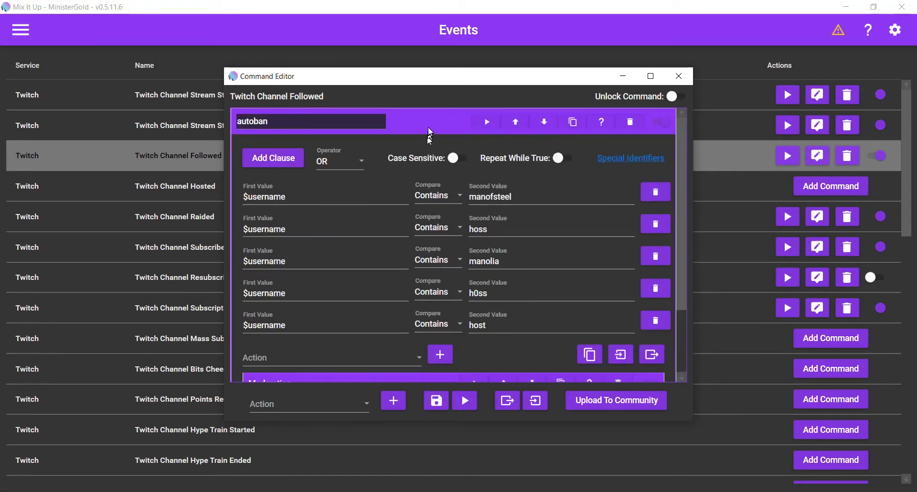
click(428, 128)
- Expand the second conditional and examine its username clauses and nested actions
click(414, 168)
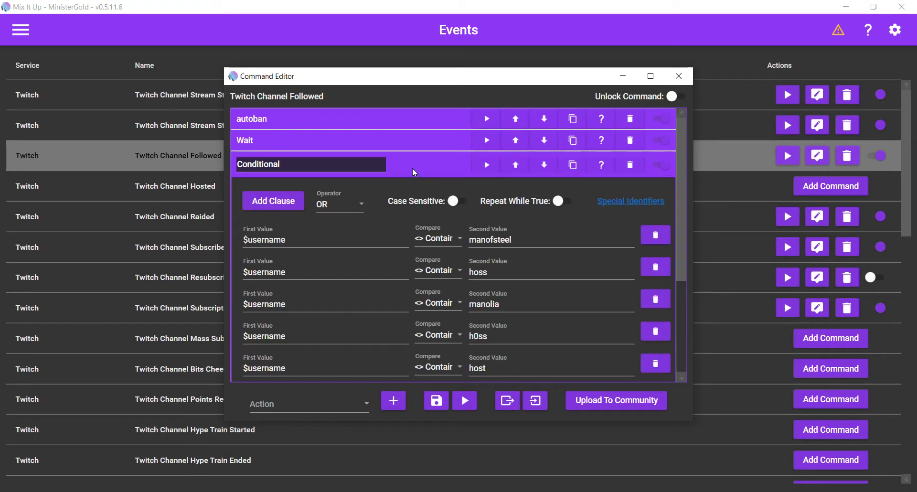
scroll(389, 213, down, 1)
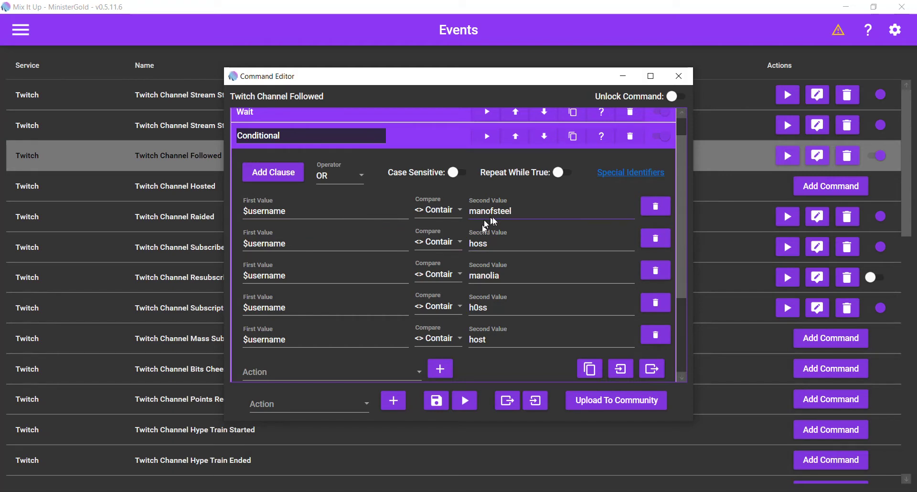
scroll(483, 239, down, 5)
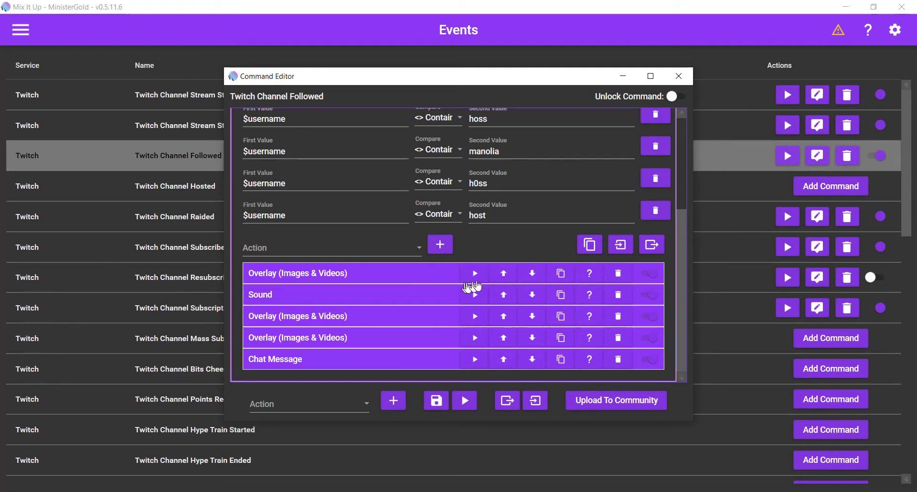
- Choose Overlay (Images & Videos) as the action type inside the second conditional and show the settings of its image overlay
click(395, 248)
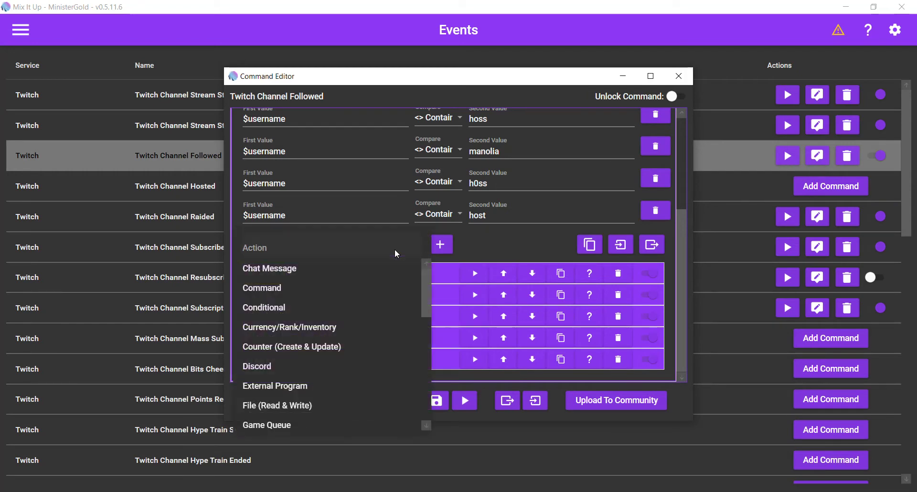
scroll(331, 353, down, 3)
click(327, 329)
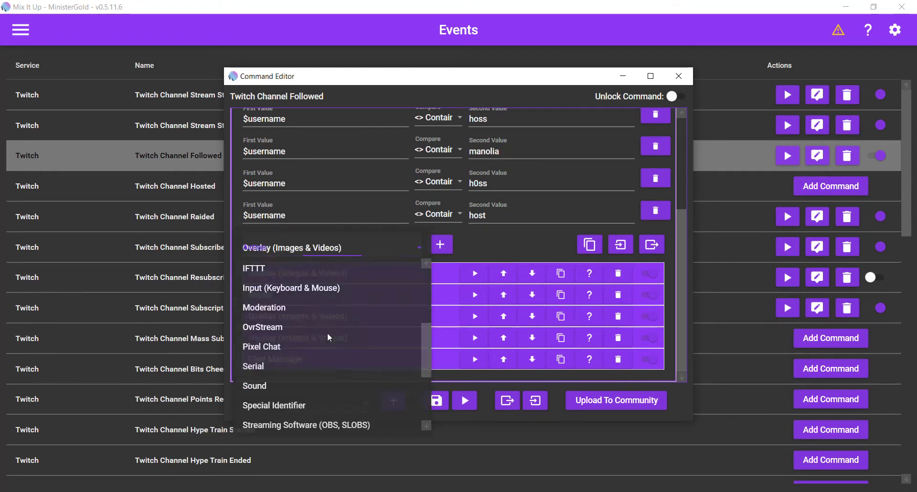
click(440, 244)
scroll(435, 268, down, 3)
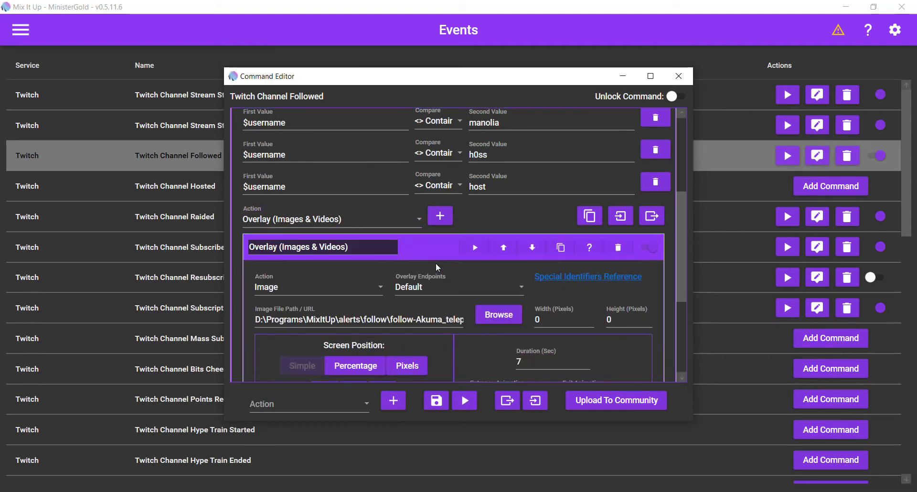
scroll(436, 265, down, 2)
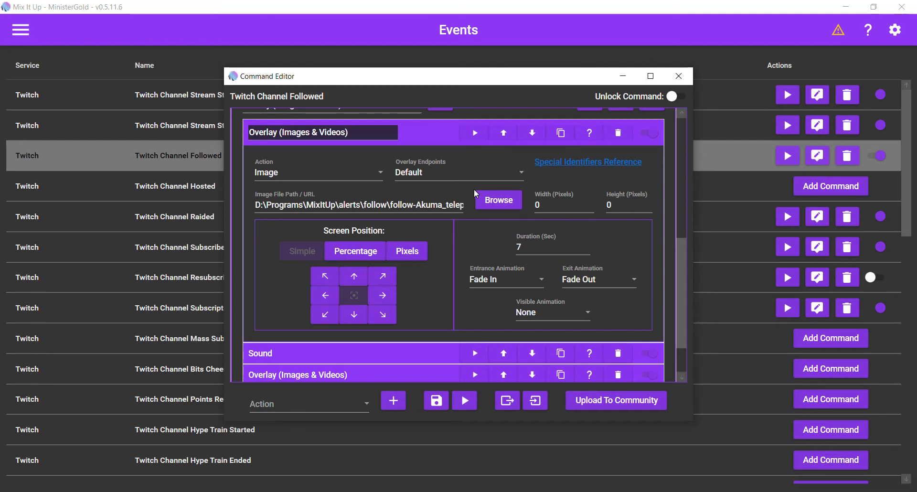
- Test-run the image overlay action and switch to OBS to watch it in the preview
click(476, 134)
click(469, 137)
key(alt+Tab)
key(alt+Tab)
key(alt+Tab)
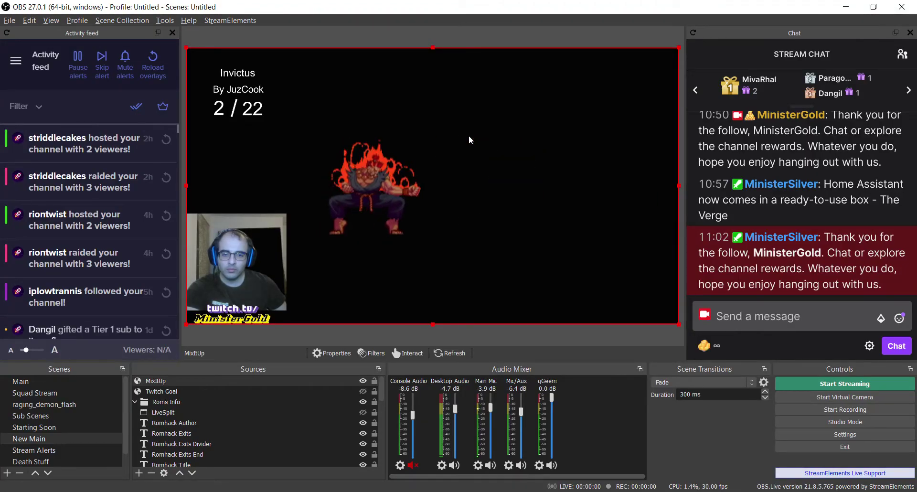
- Return to the Mix It Up Command Editor, collapse the image overlay, and review the second conditional's clauses and nested actions
key(alt+Tab)
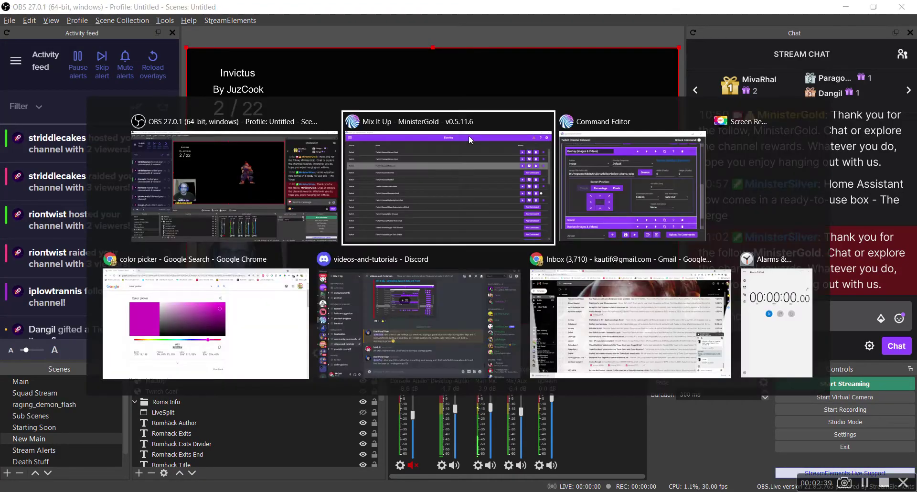
key(alt+Tab)
key(alt+Tab)
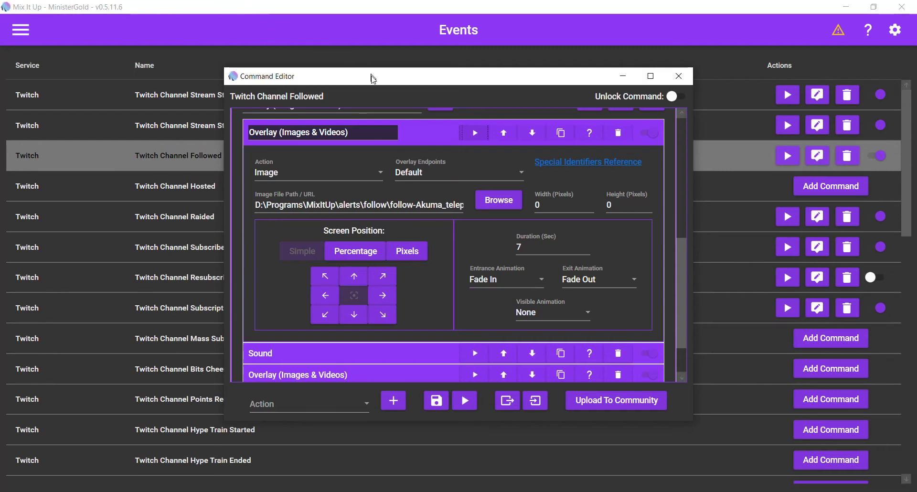
click(411, 132)
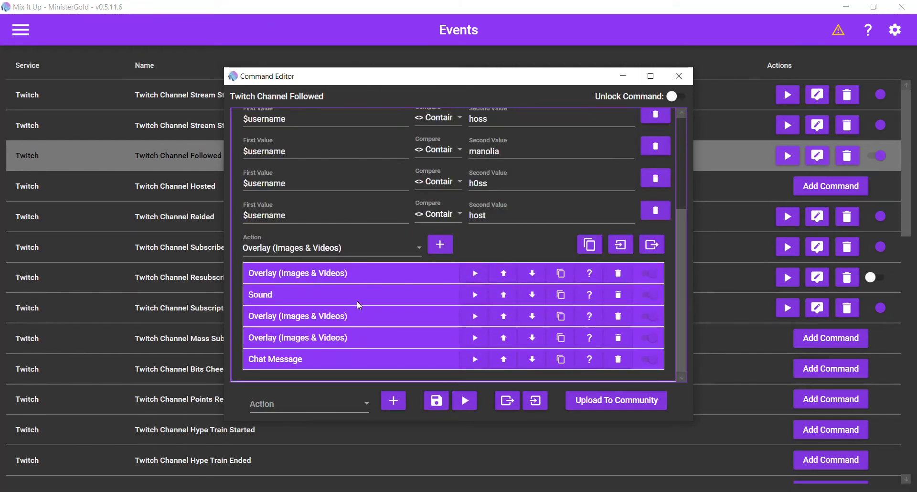
scroll(364, 224, up, 2)
scroll(363, 210, up, 3)
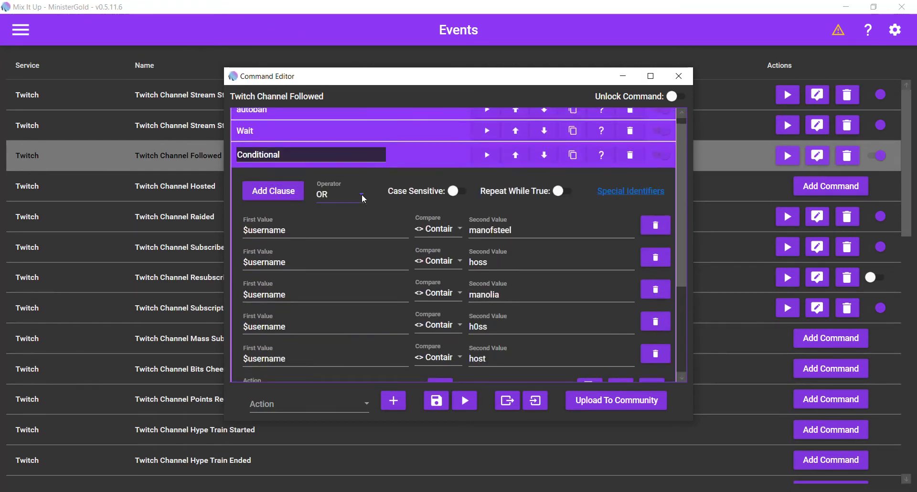
scroll(351, 262, down, 2)
scroll(351, 263, down, 2)
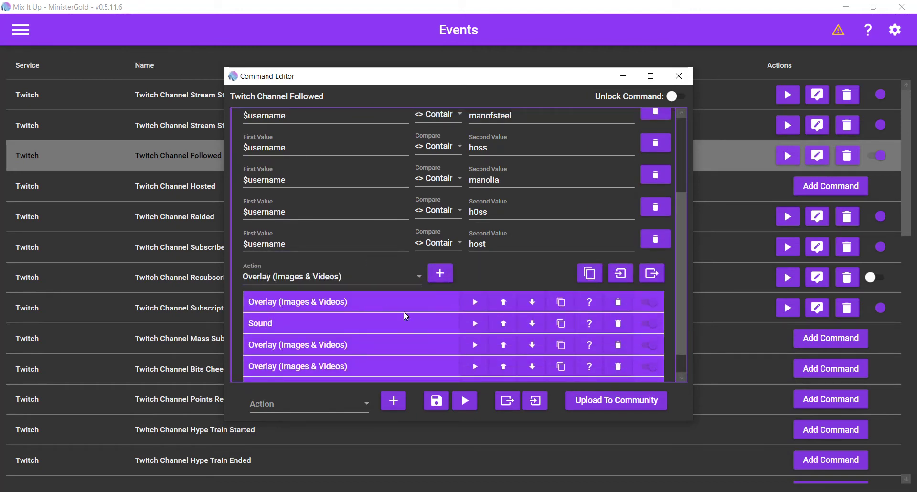
scroll(406, 300, down, 1)
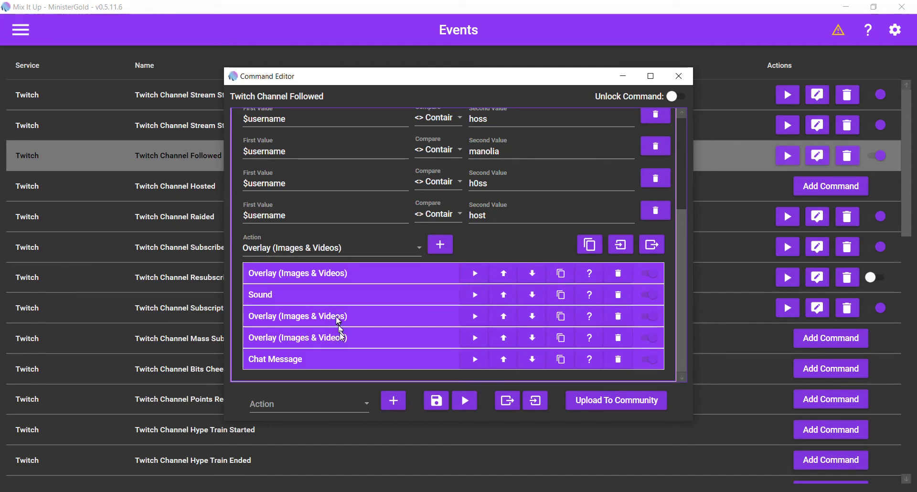
- Expand the overlay action that follows the Sound action and look through its available overlay types
click(386, 322)
scroll(324, 319, down, 5)
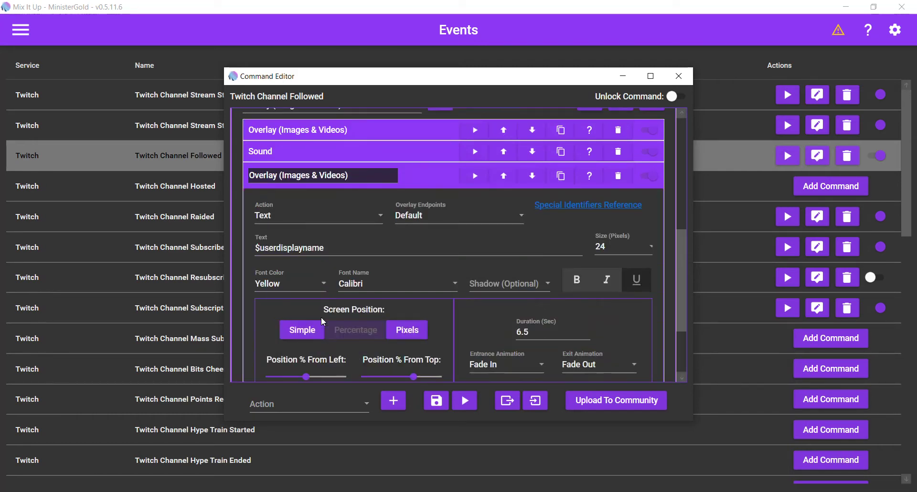
click(274, 223)
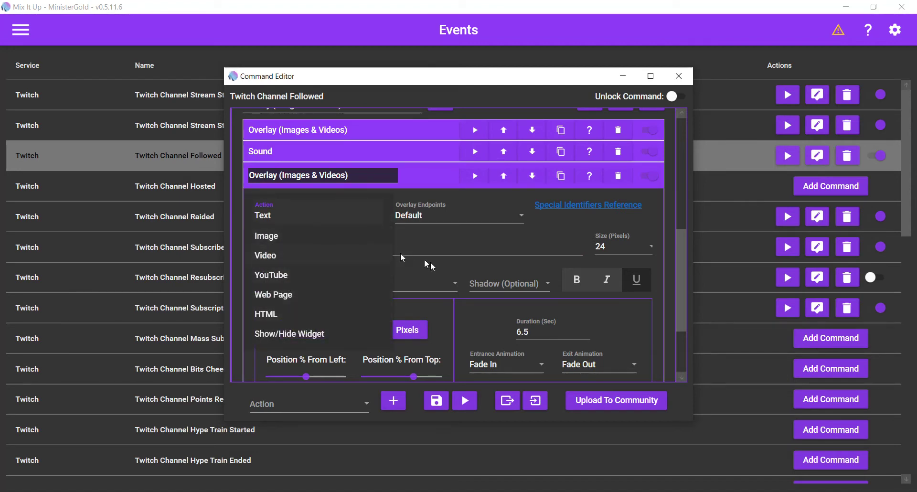
click(433, 247)
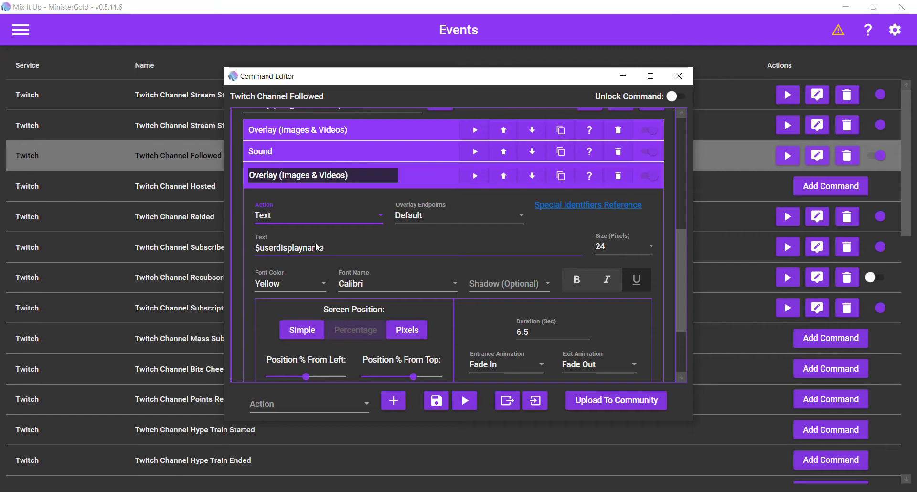
- Switch to OBS to view the follower's display name in the stream chat, and return to the Command Editor
key(alt+Tab)
key(alt+Tab)
key(alt+Tab)
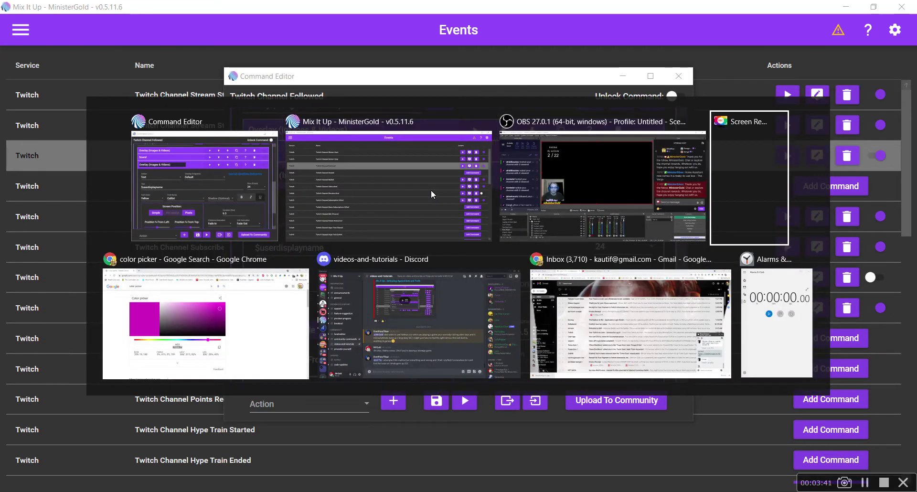
key(alt+shift+Tab)
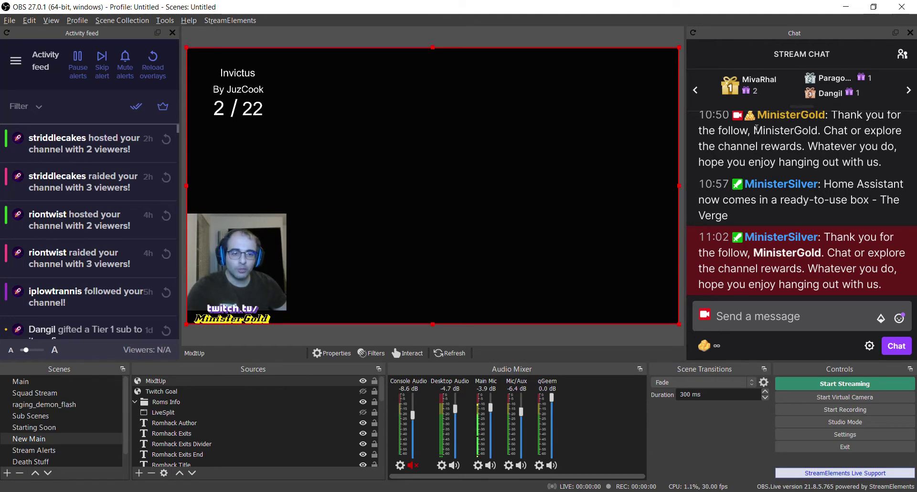
drag(756, 130, 823, 128)
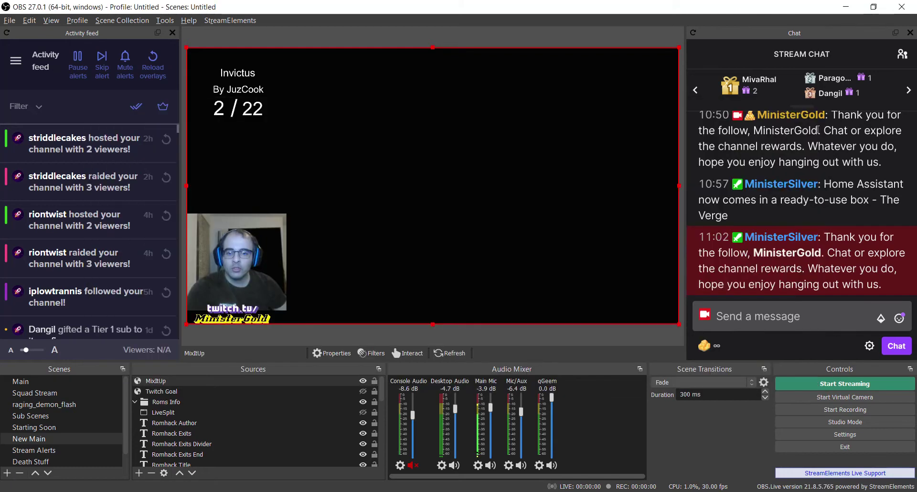
key(alt+Tab)
click(483, 214)
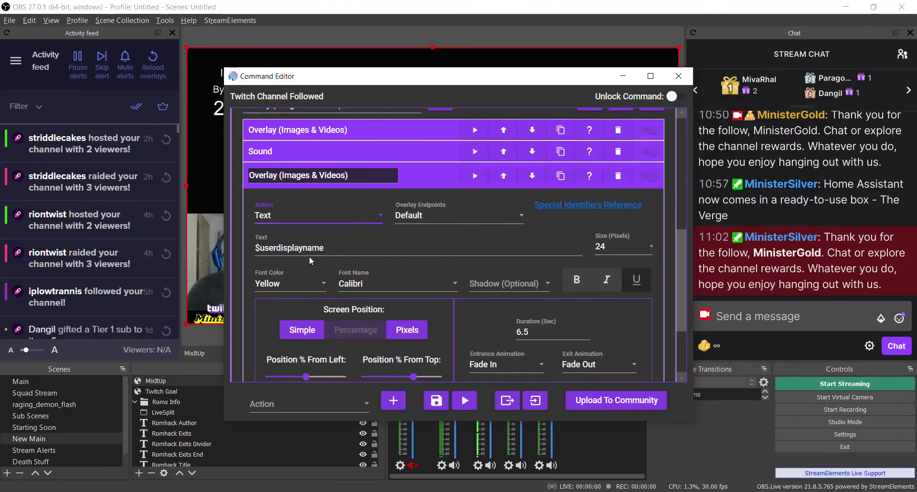
- Set the $userdisplayname text overlay's size to 16 pixels and test-run the action
click(610, 248)
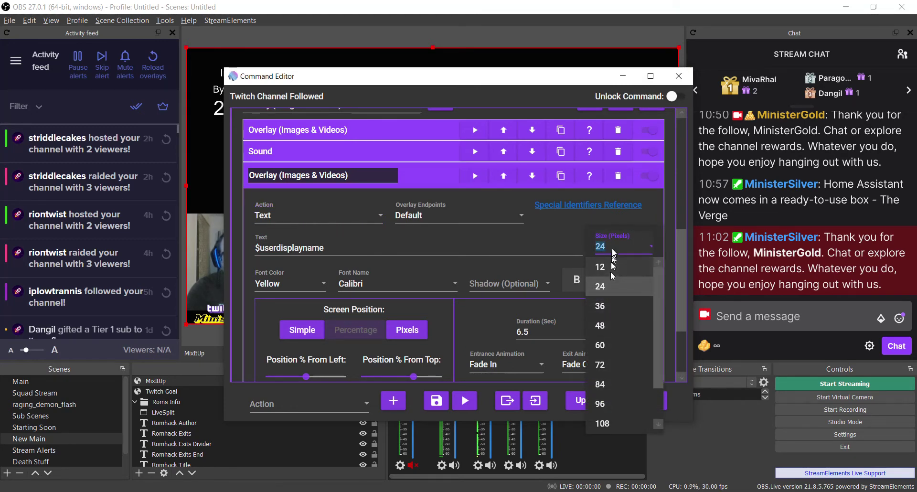
scroll(611, 267, down, 1)
key(Up)
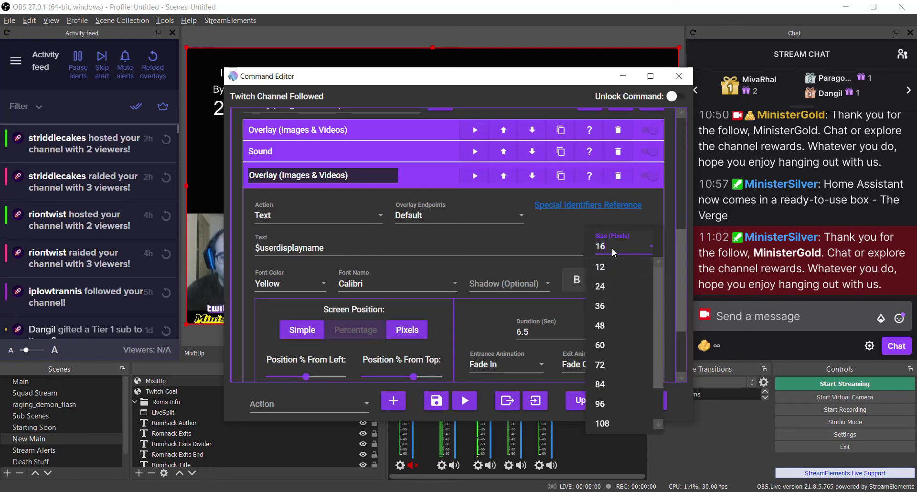
key(Return)
text(16)
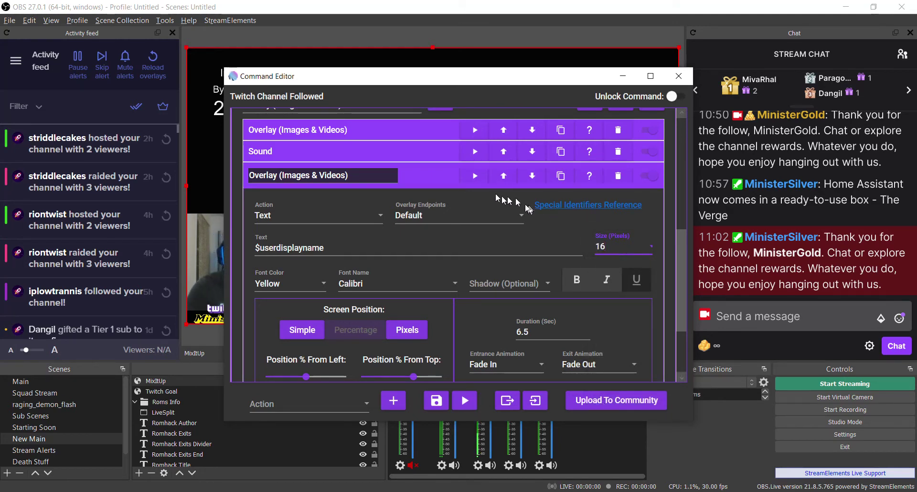
click(476, 176)
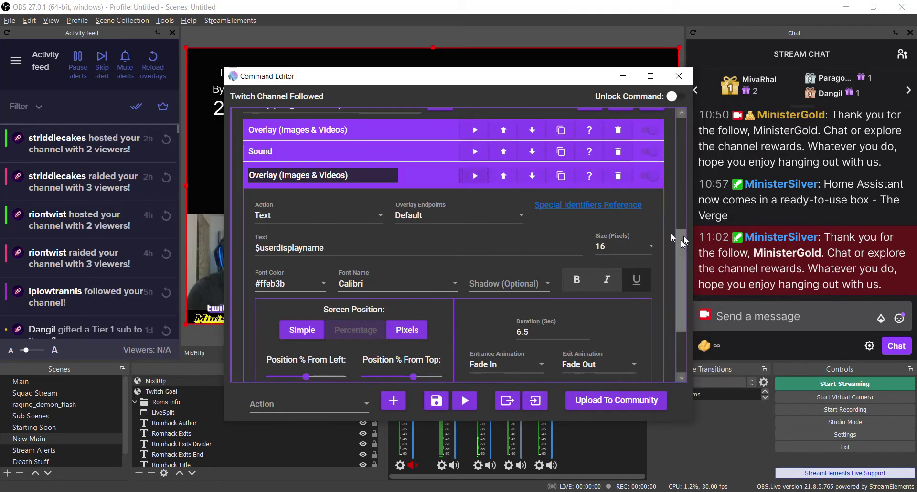
- Set the $userdisplayname text overlay's size to 24 pixels and its font color to Yellow
click(624, 247)
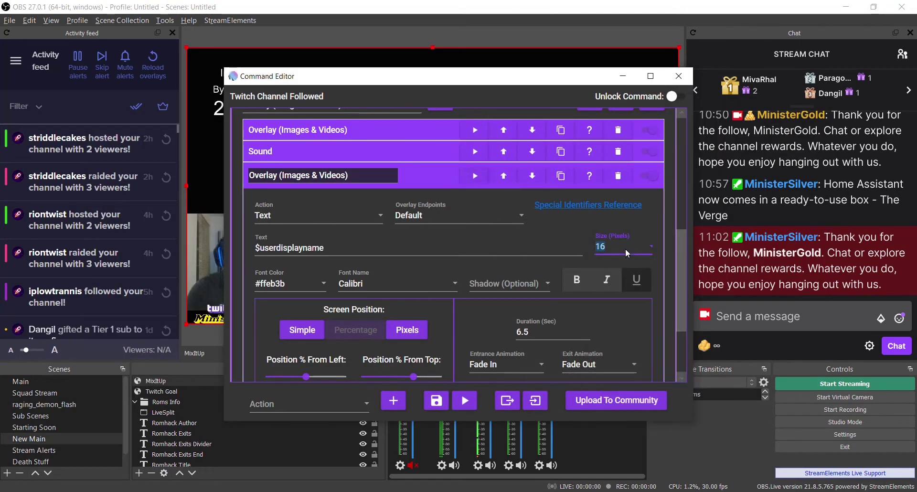
text(24)
click(306, 285)
scroll(288, 434, down, 5)
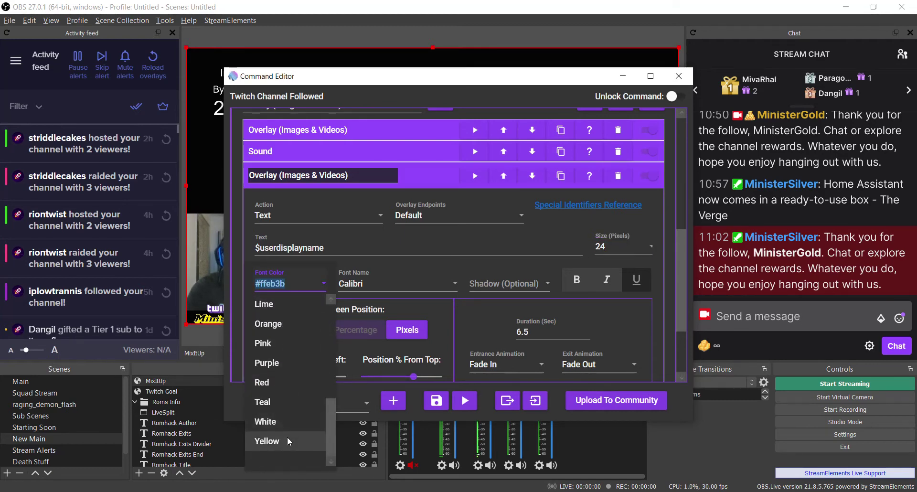
click(287, 436)
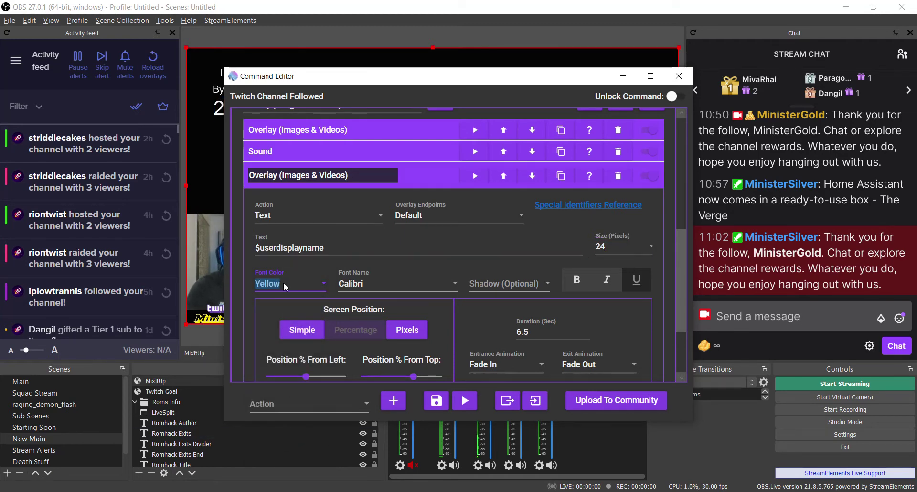
- Switch to the browser's Google color picker, choose a brighter magenta, and copy its HEX code #e629d3
key(alt+Tab)
key(Tab)
key(Tab)
key(Tab)
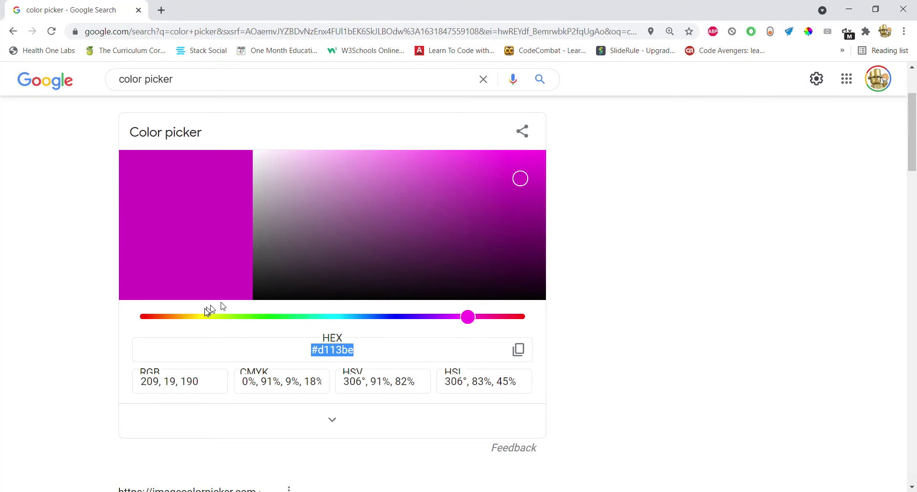
click(495, 166)
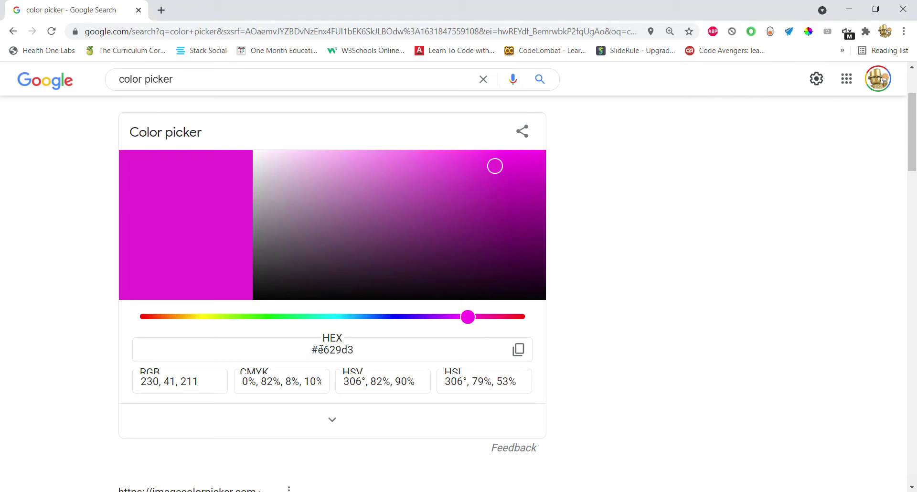
drag(320, 349, 350, 349)
key(ctrl+c)
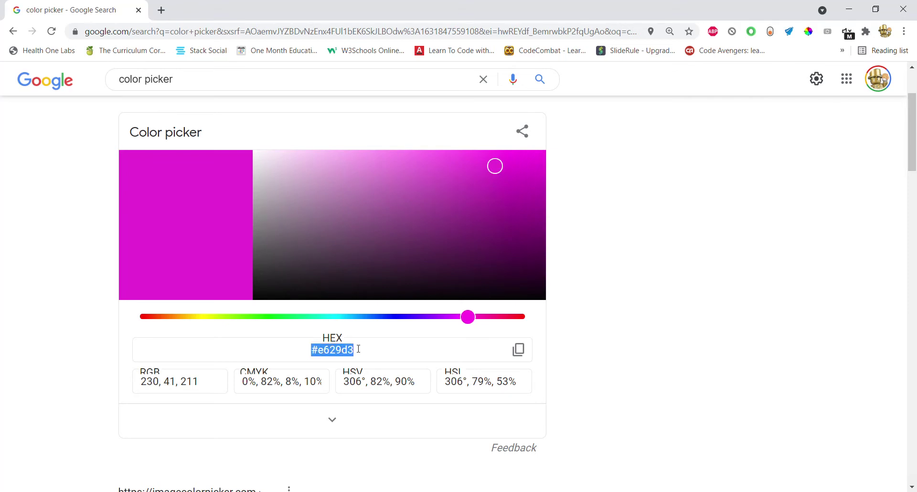
- Return to the Command Editor, set the text overlay's font color to #e629d3, and test-run the action while viewing OBS
key(alt+Tab)
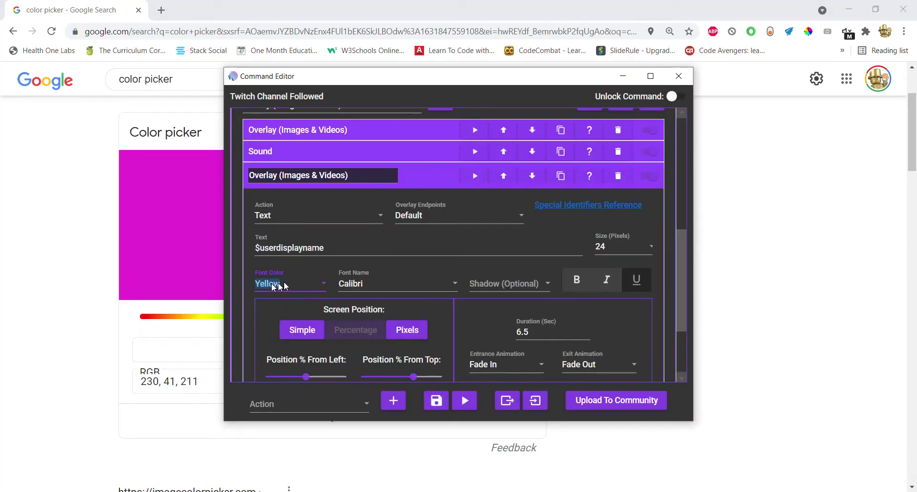
click(273, 287)
key(ctrl+v)
click(497, 274)
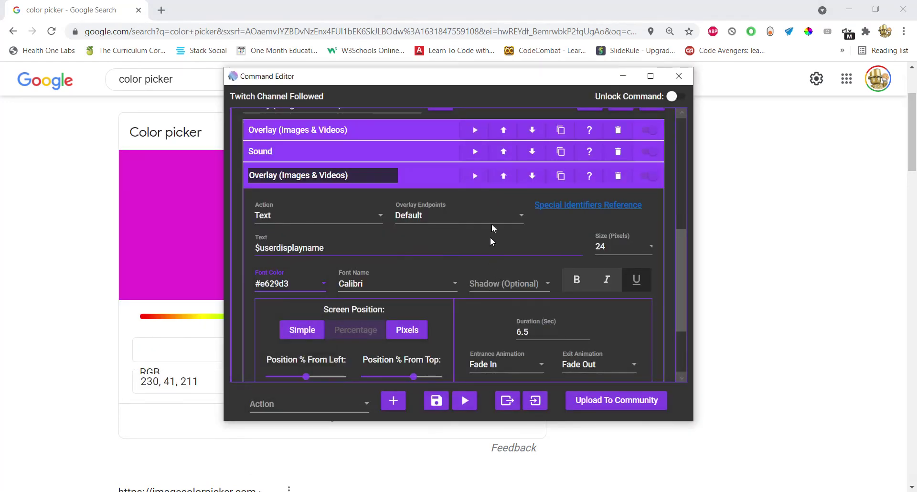
click(482, 181)
key(alt+Tab)
key(Tab)
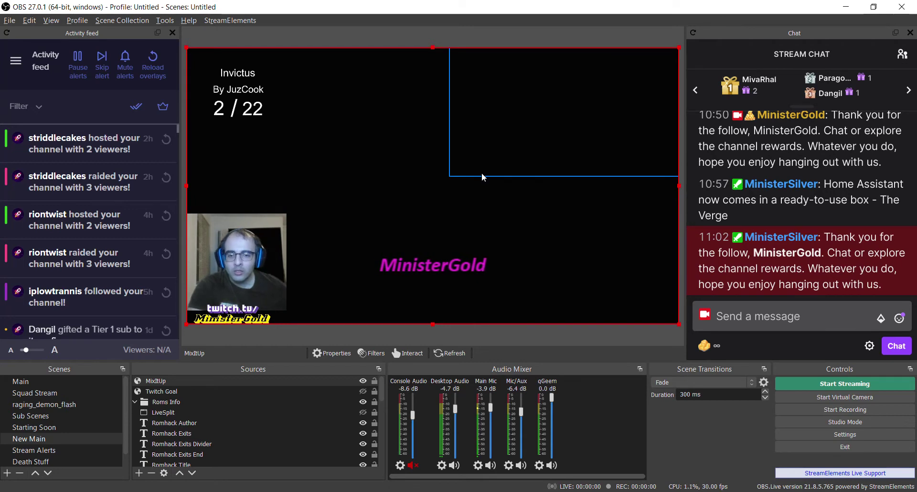
- Return to the Command Editor and set the $userdisplayname text's font color to Yellow
key(alt+Tab)
key(Tab)
key(Tab)
click(400, 185)
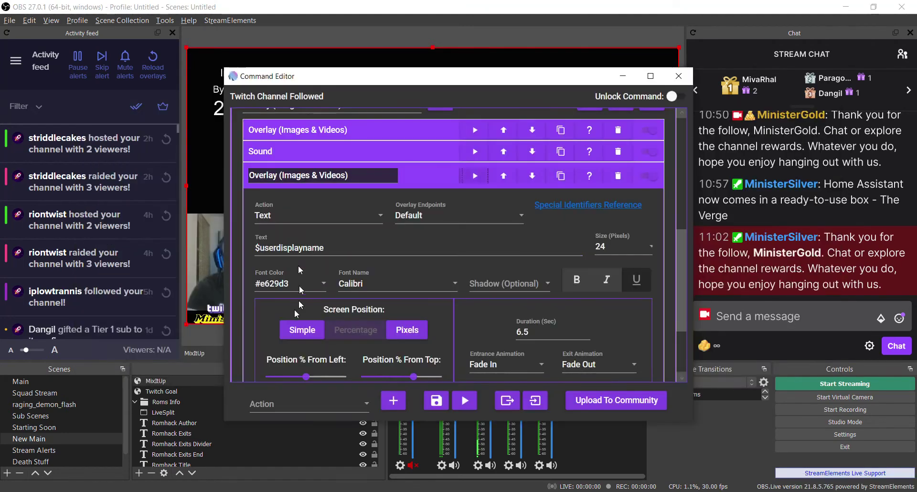
click(313, 285)
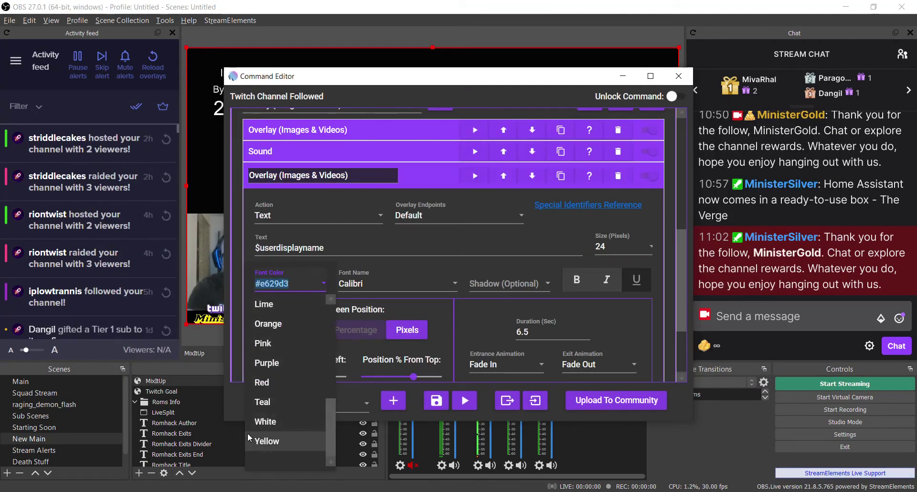
click(266, 441)
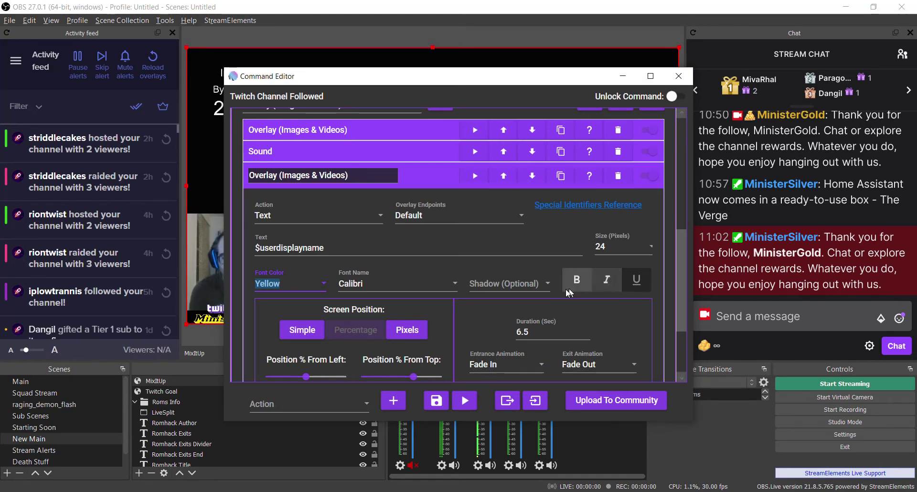
- Set the $userdisplayname text's Position % From Left to its maximum, with the editor moved clear of the OBS preview, and test-run the action
scroll(362, 239, down, 2)
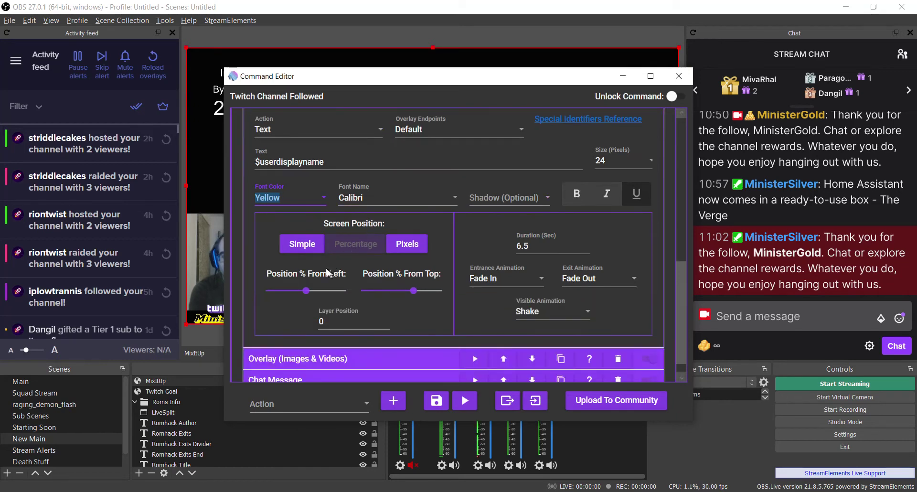
scroll(328, 269, up, 3)
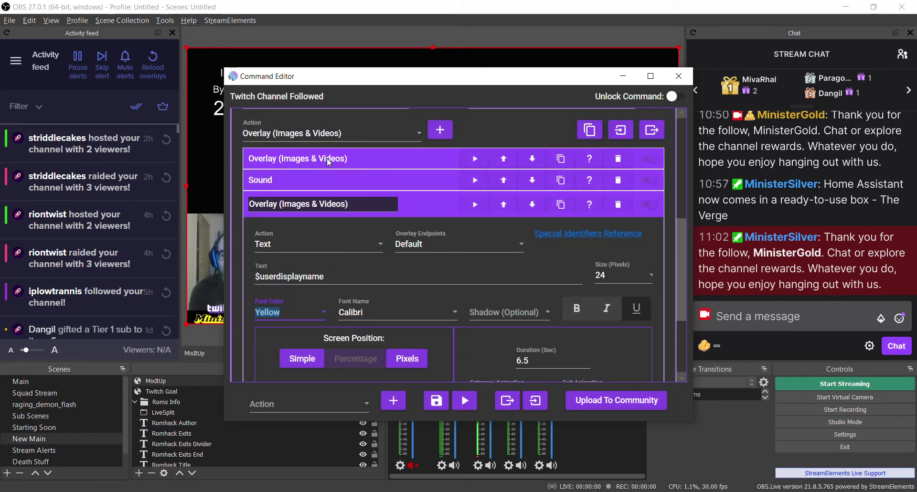
scroll(328, 162, down, 2)
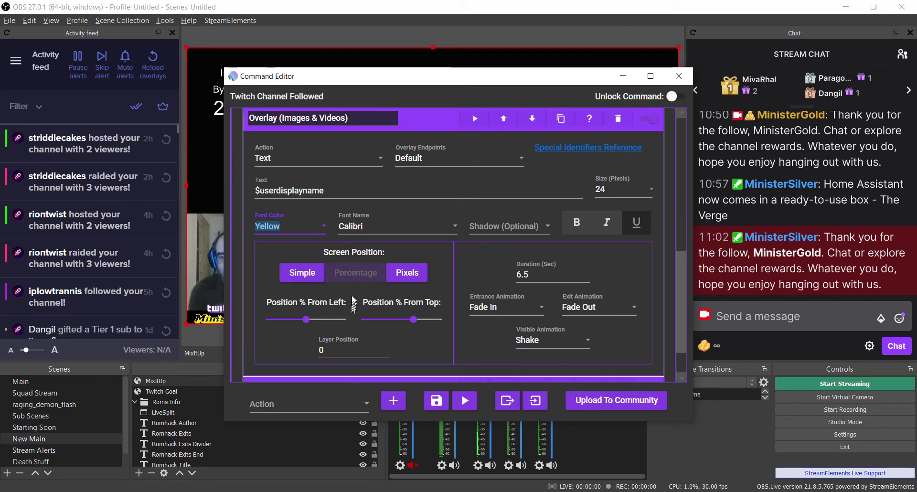
click(307, 318)
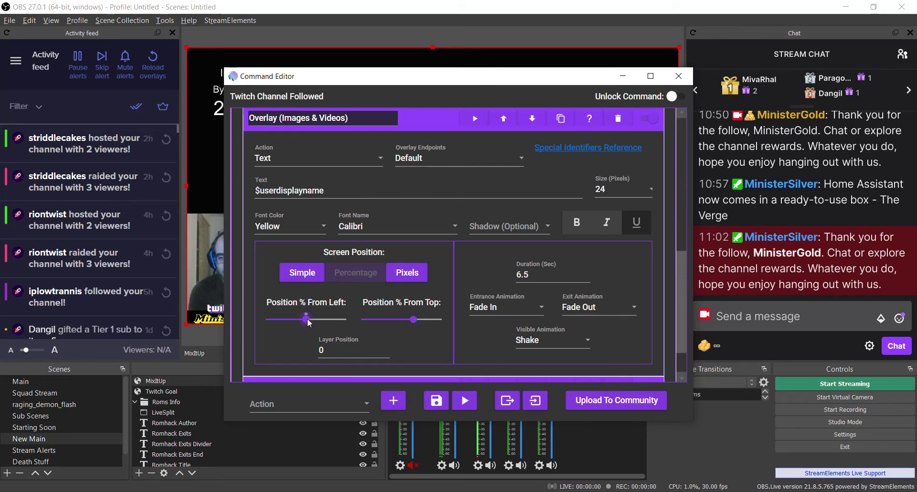
drag(339, 78, 546, 58)
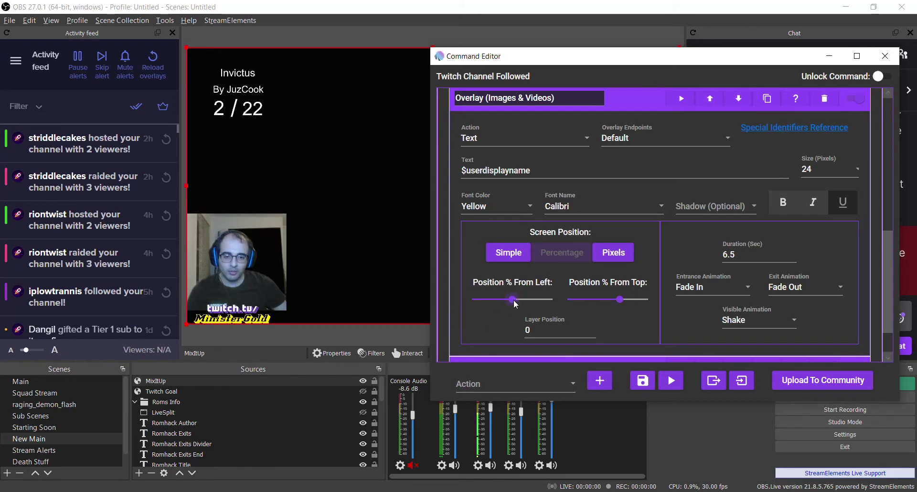
drag(513, 300, 550, 299)
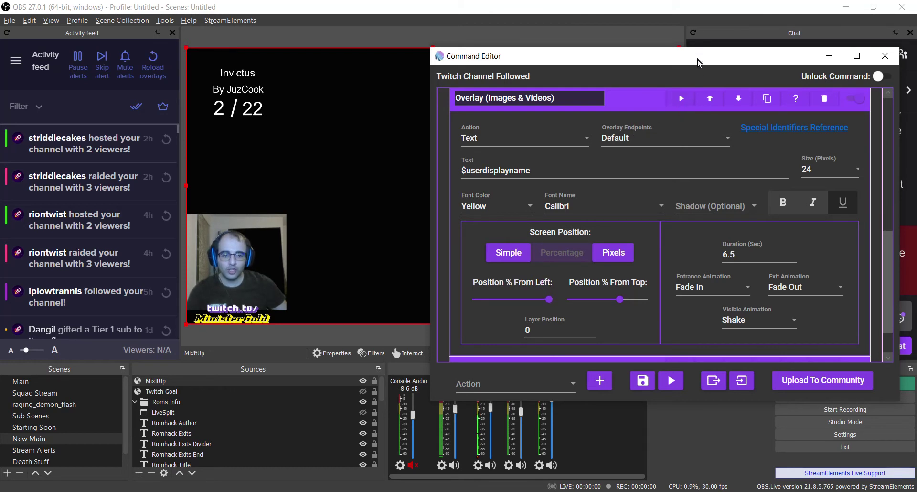
drag(697, 63, 684, 164)
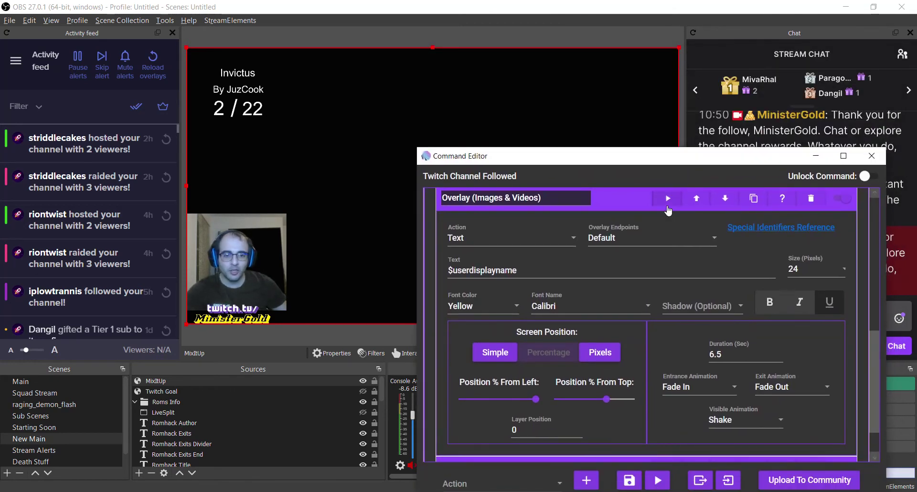
click(667, 198)
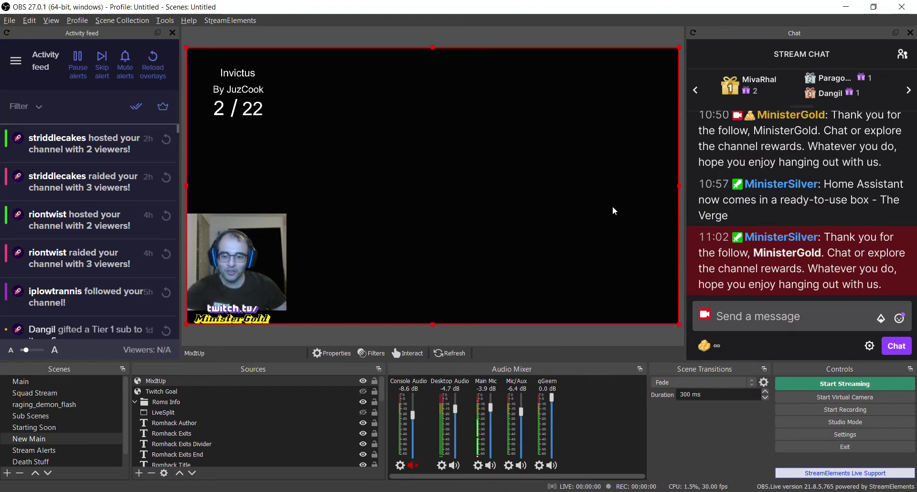
- Return to the Command Editor, set the text's Position % From Left to 94, and test-run the action
key(alt+Tab)
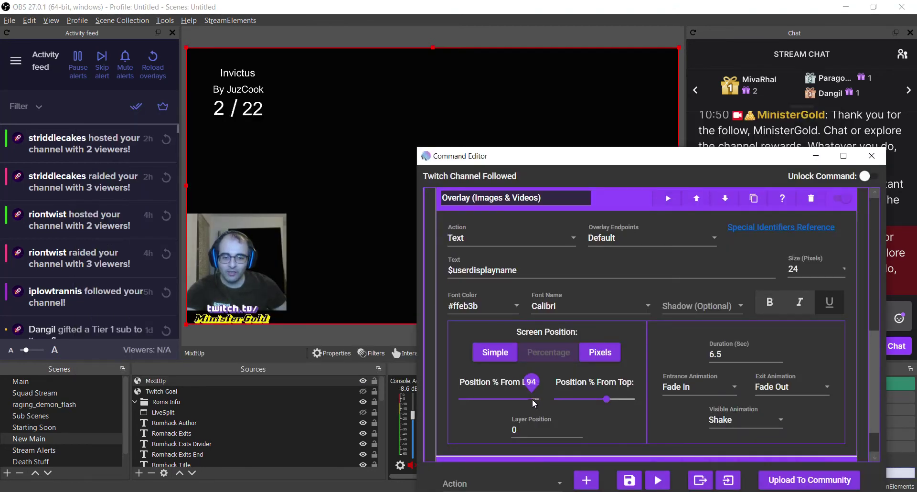
drag(532, 400, 532, 400)
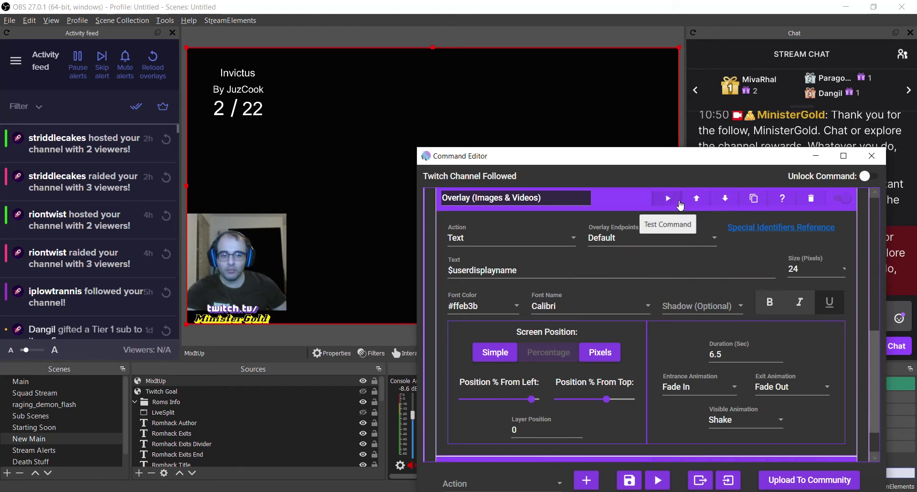
click(667, 198)
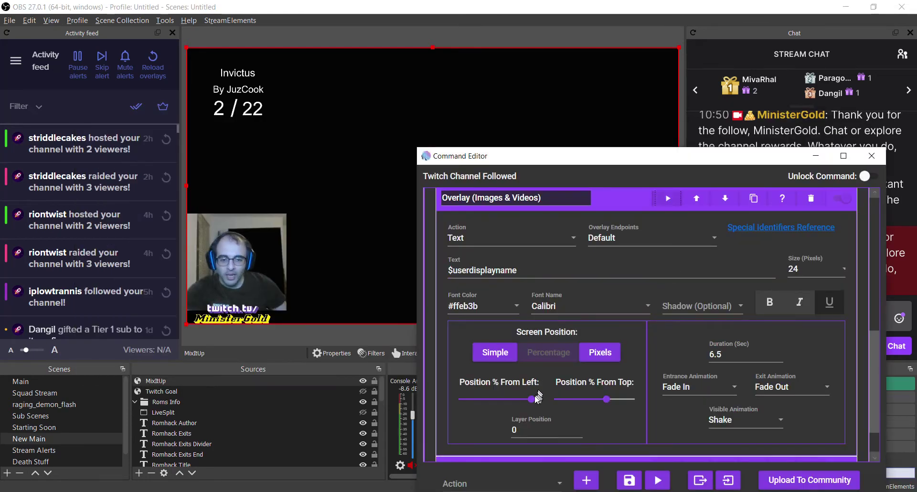
- Set the $userdisplayname text's Position % From Left to 50 and collapse its overlay action
drag(534, 400, 508, 403)
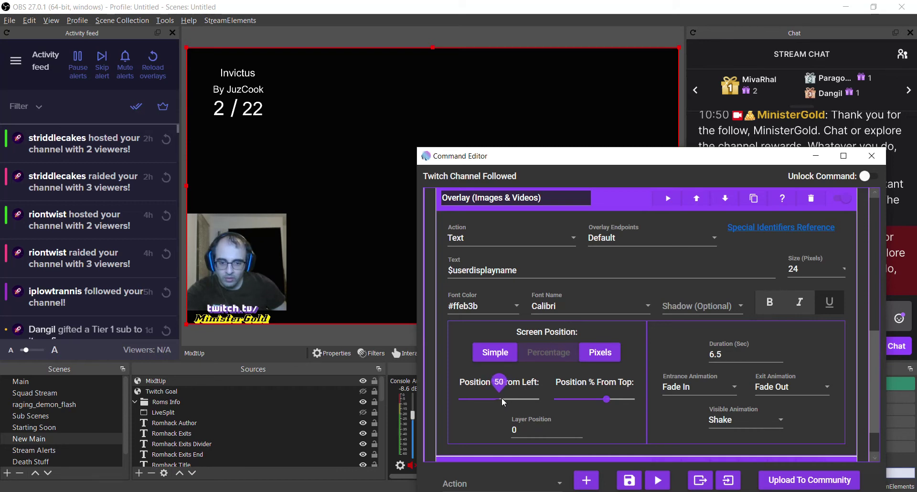
drag(502, 398, 501, 398)
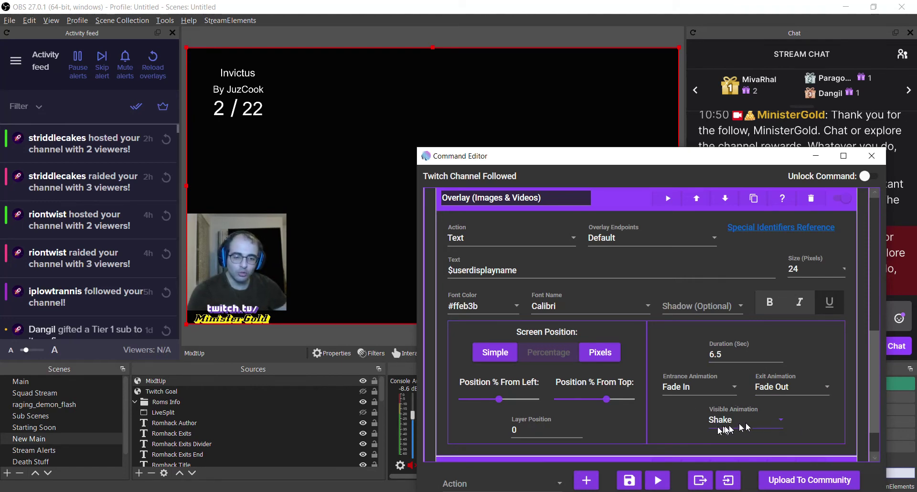
click(630, 198)
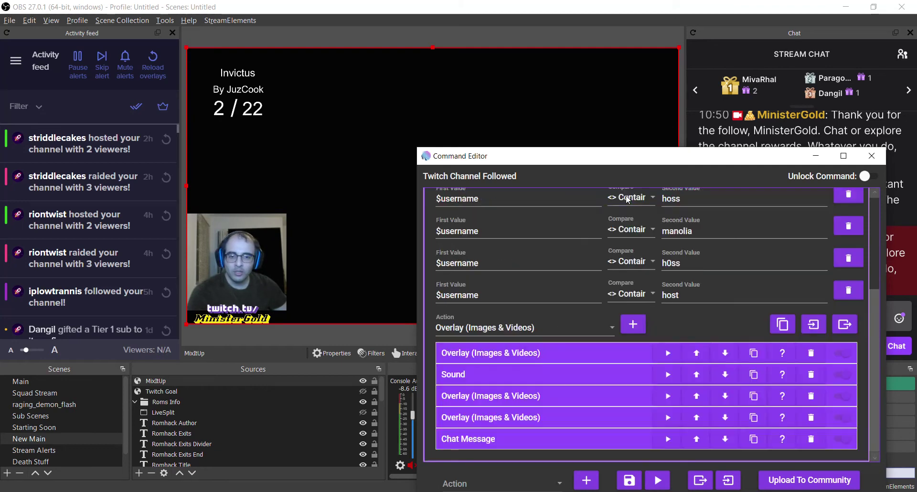
- Expand the "Thanks for the follow" and $userdisplayname overlays, check the display name's Position % From Top, and collapse the $userdisplayname overlay
click(572, 417)
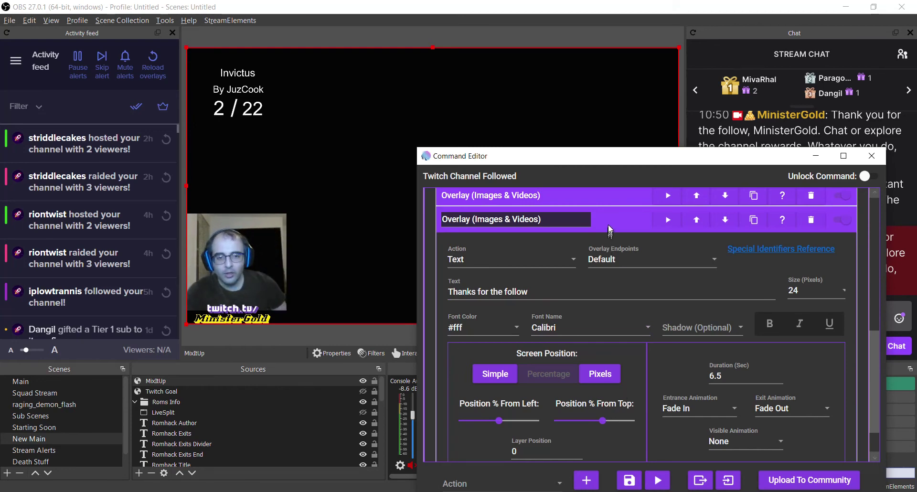
click(606, 197)
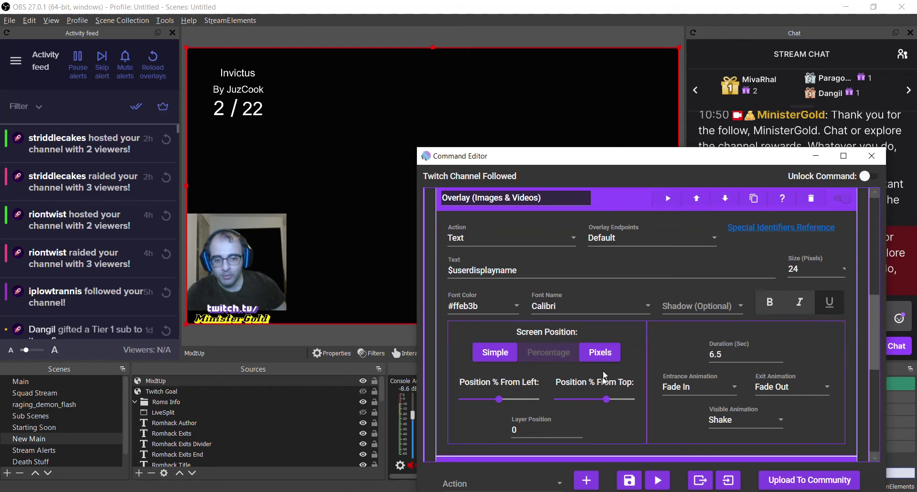
mouse_move(608, 402)
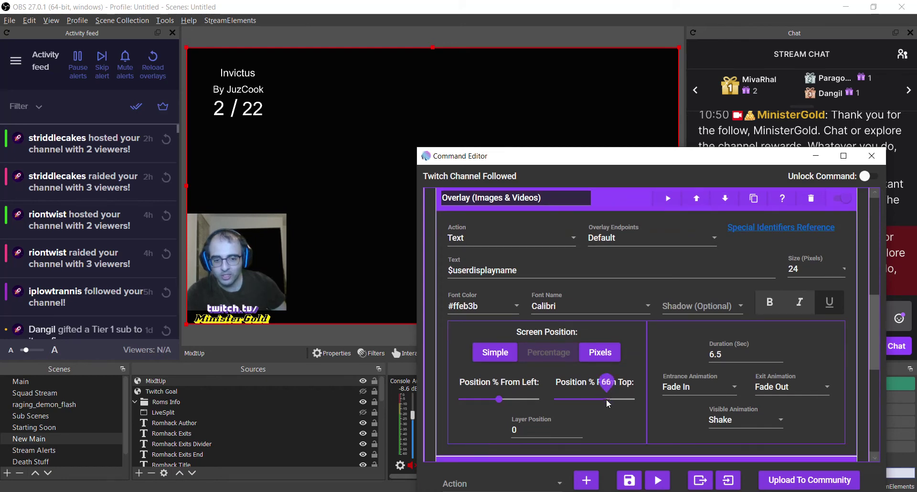
click(624, 199)
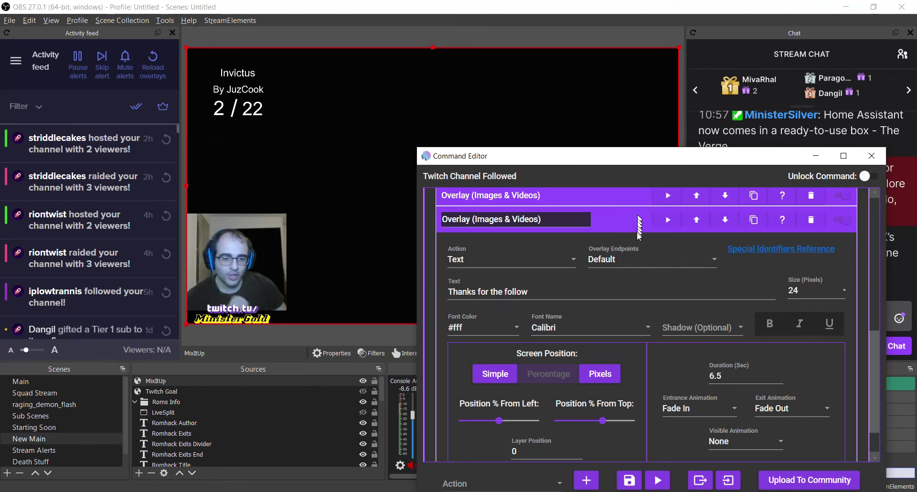
- Test-run both text overlays against the OBS preview, check the "Thanks for the follow" text's Position % From Top, and collapse it
click(670, 197)
click(668, 223)
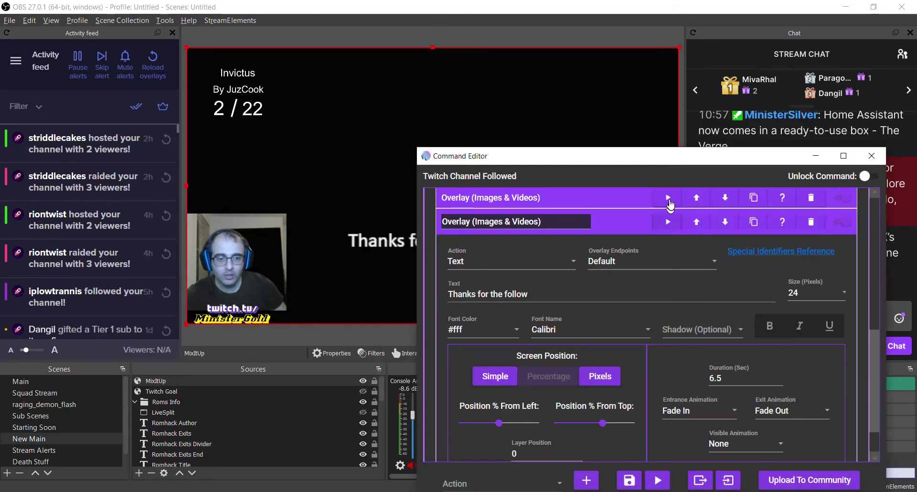
click(669, 201)
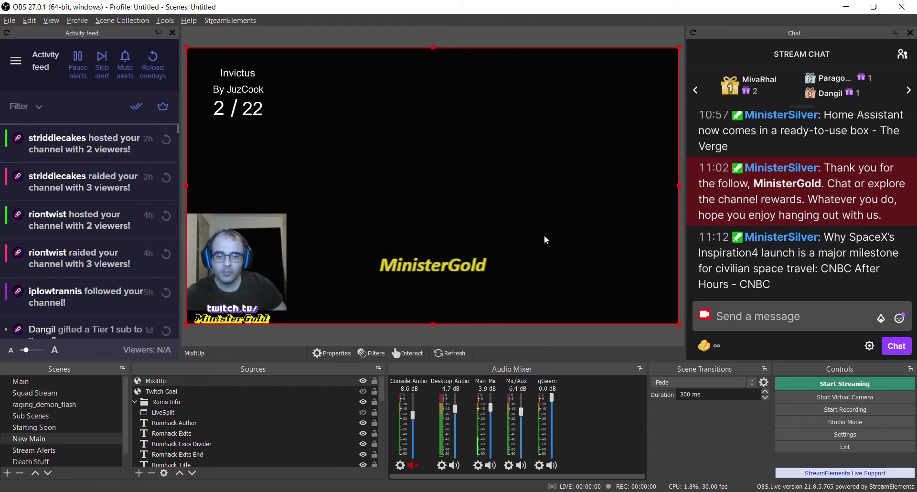
key(alt+Tab)
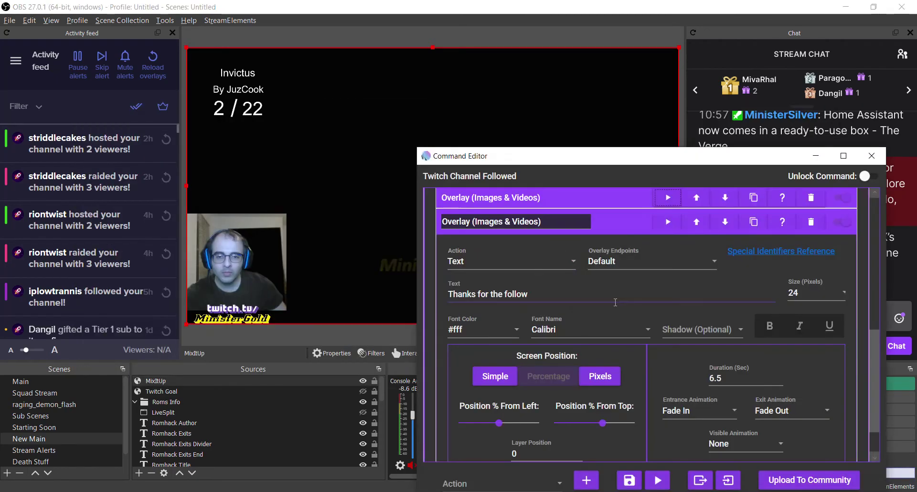
click(601, 426)
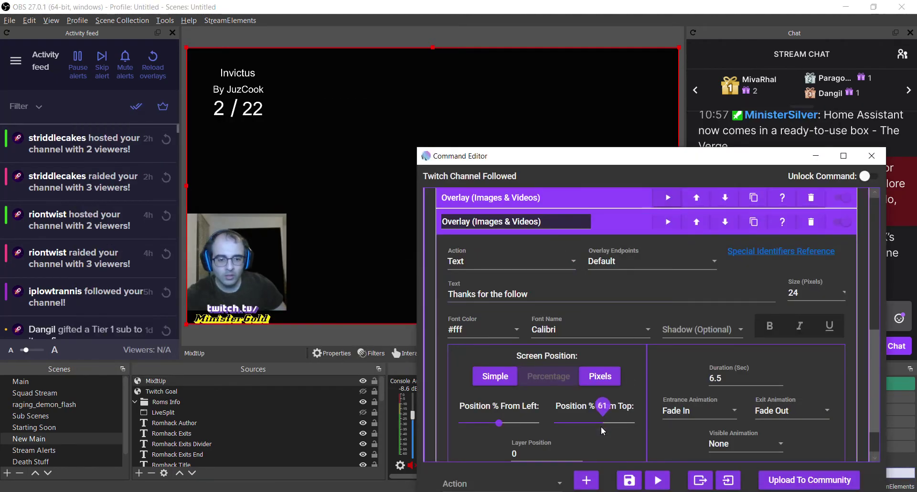
click(630, 229)
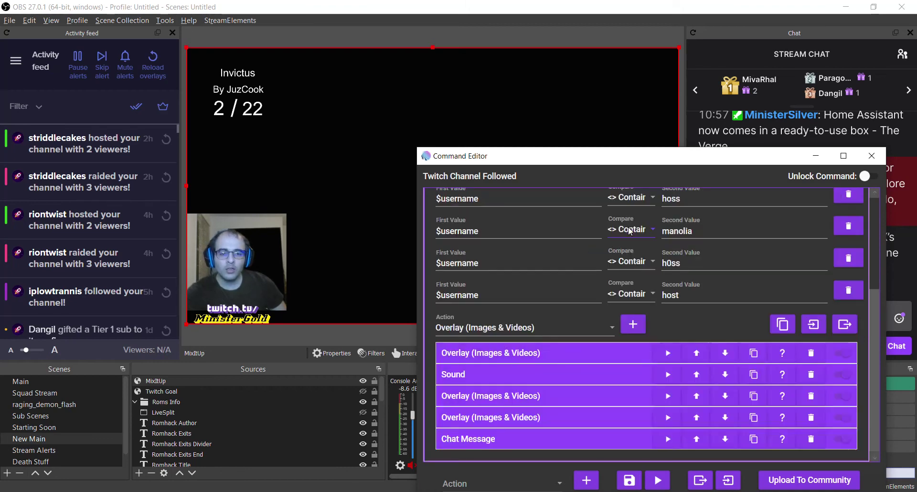
- Expand the Chat Message action inside the Conditional, move the Command Editor clear of the chat, and examine the follow message text
click(567, 438)
drag(637, 158, 372, 81)
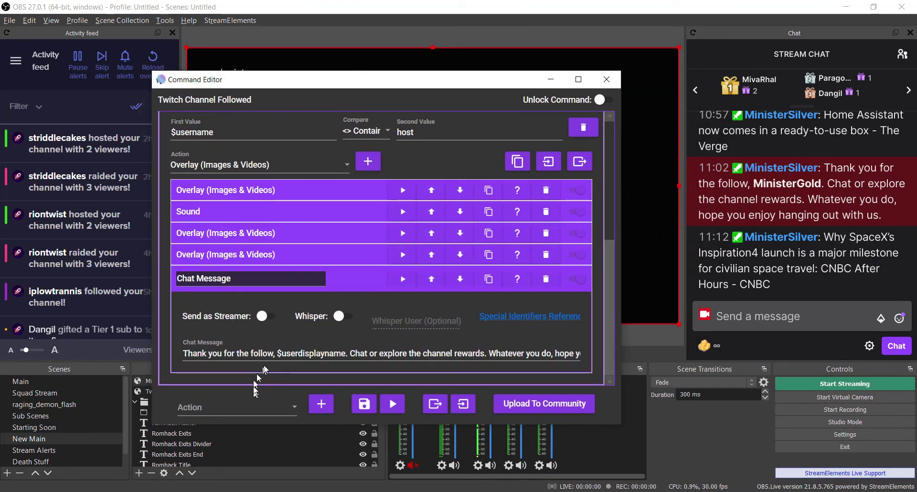
click(293, 352)
- Test-run the whole Conditional action, watch the alert in the OBS preview and stream chat, and return to the Command Editor
scroll(344, 282, up, 2)
scroll(356, 282, up, 2)
scroll(356, 282, up, 2)
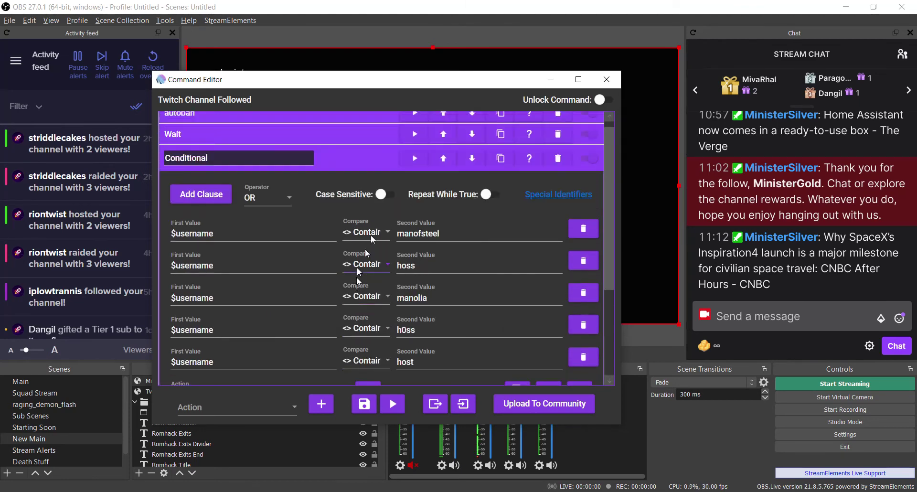
click(414, 159)
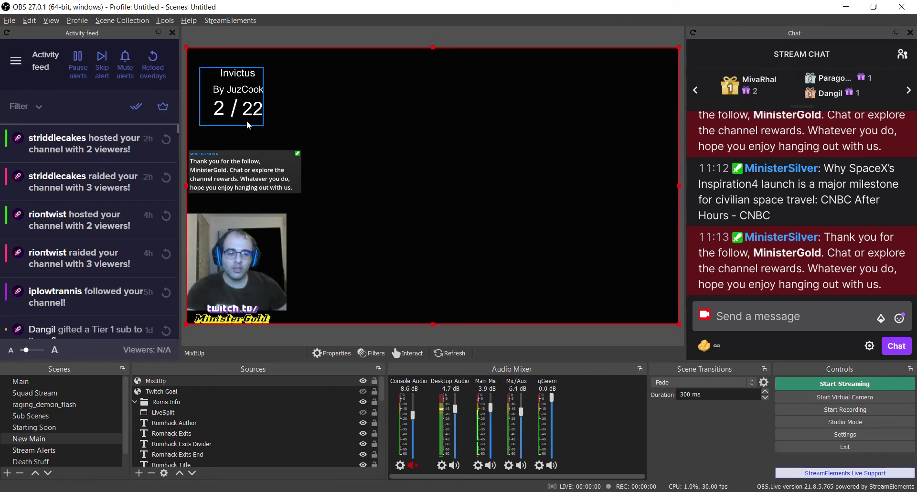
key(alt+Tab)
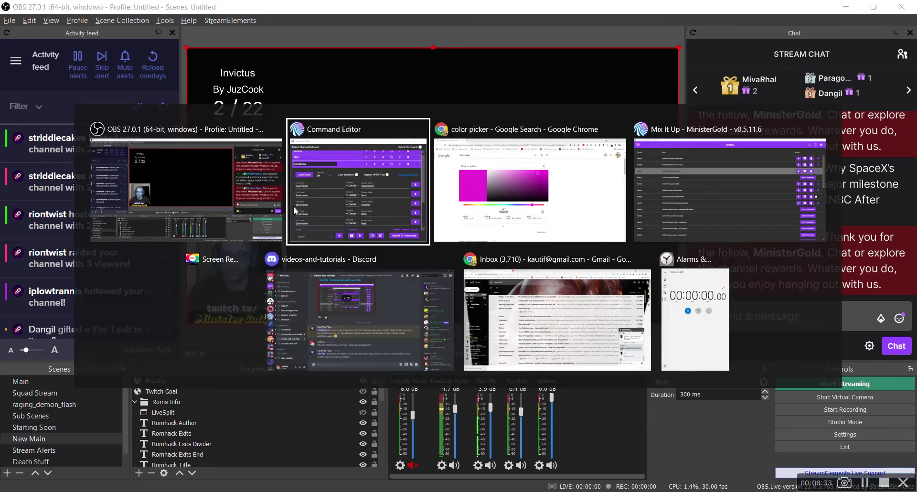
click(381, 130)
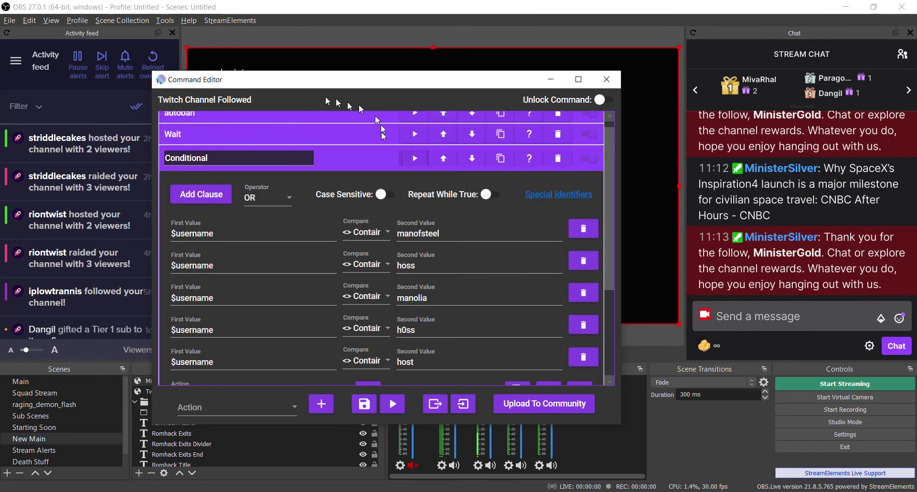
- Collapse and re-expand the Conditional action, and review its $username clauses from manofsteel to host
click(359, 160)
click(356, 162)
click(187, 233)
click(437, 237)
click(415, 359)
scroll(387, 252, down, 3)
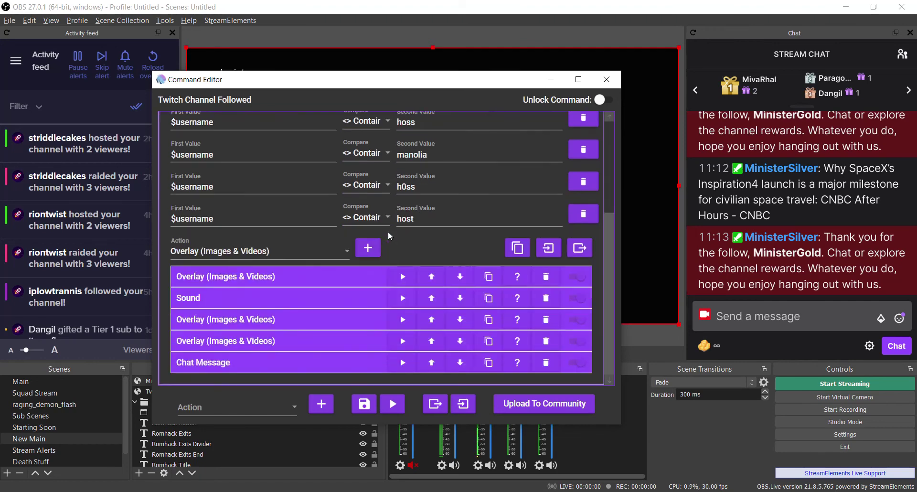
- Expand the first overlay action, check its image file path and duration, and collapse it
click(311, 276)
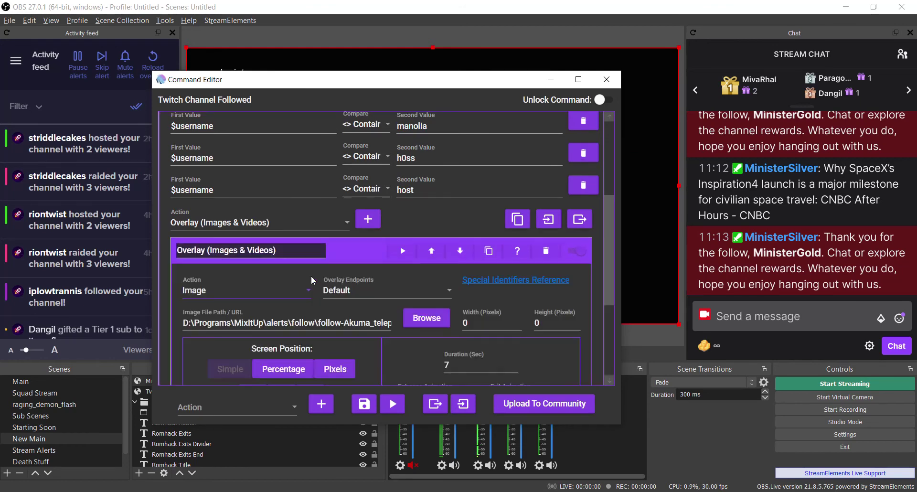
click(260, 323)
click(361, 246)
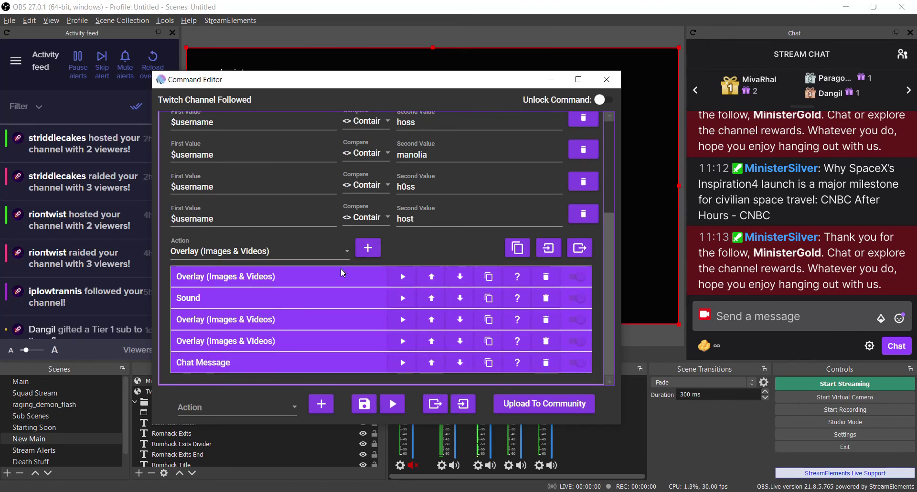
- Expand the $userdisplayname text overlay and review its font, animation and available size options without changing the size
click(314, 320)
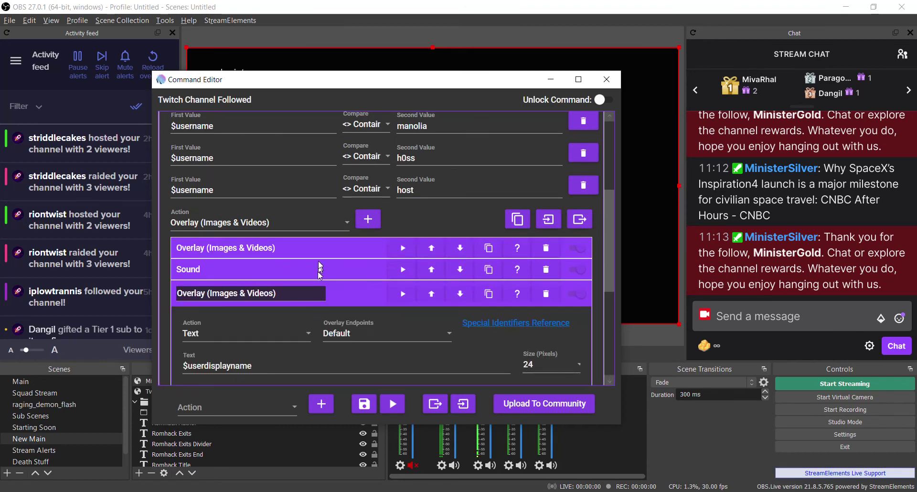
scroll(318, 259, down, 3)
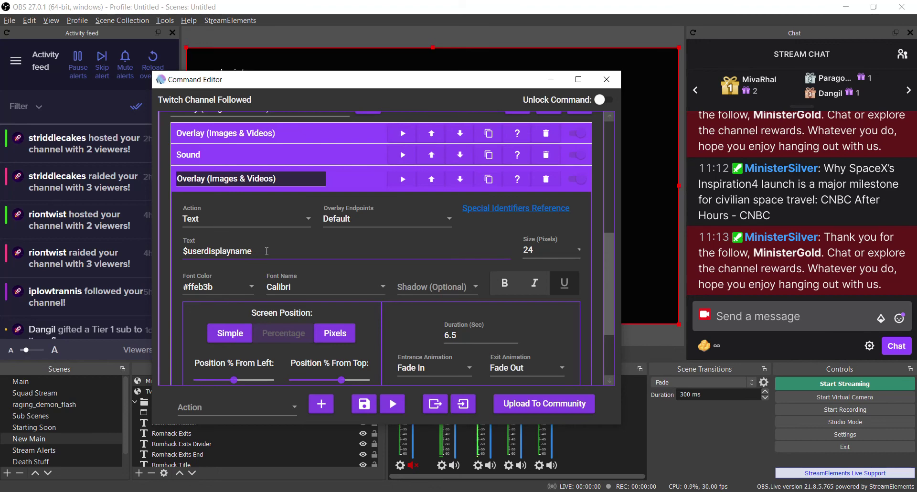
scroll(266, 248, down, 1)
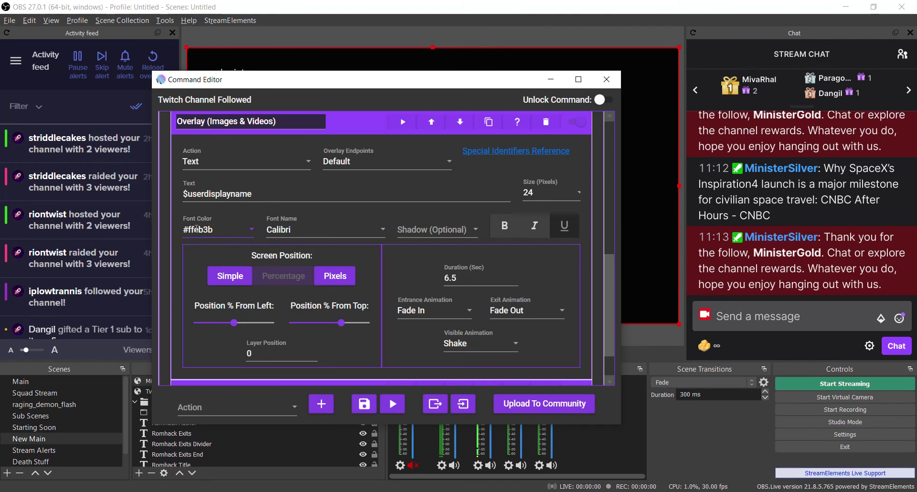
click(543, 194)
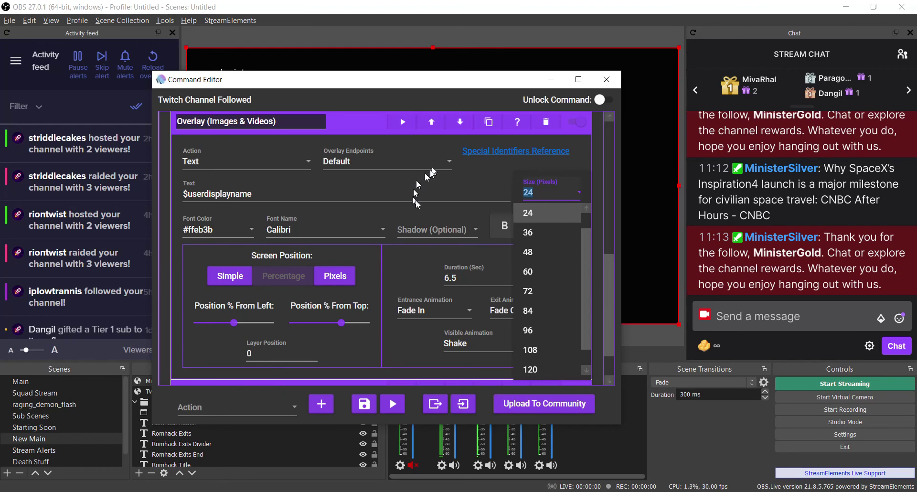
click(549, 192)
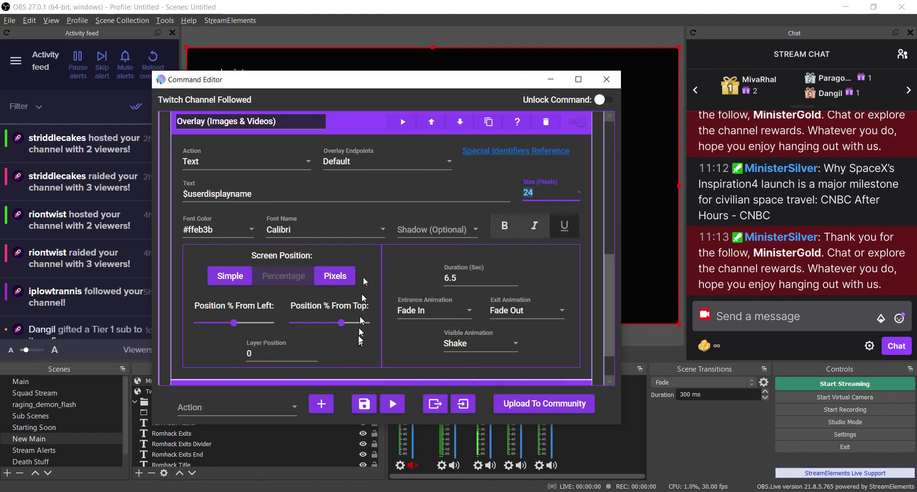
- Collapse the $userdisplayname overlay and expand the "Thanks for the follow" overlay to check its text settings and screen position
scroll(379, 248, up, 1)
scroll(340, 283, down, 1)
click(342, 125)
click(313, 327)
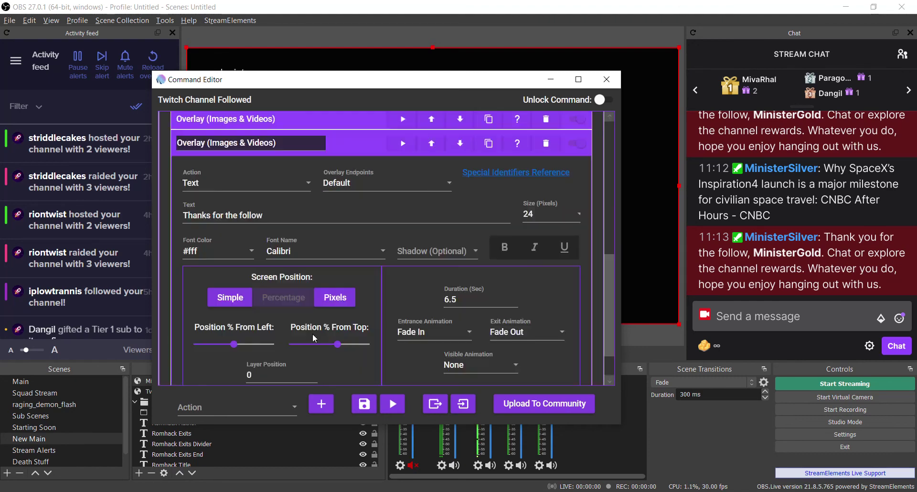
scroll(313, 332, down, 1)
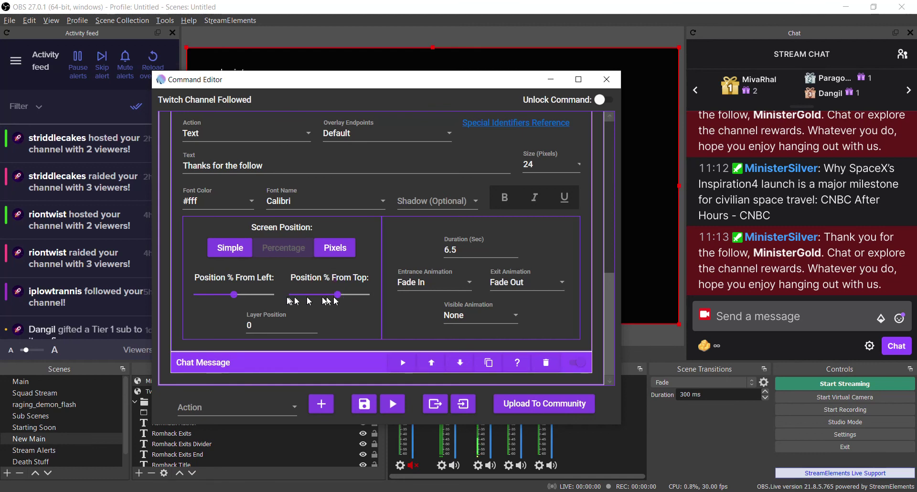
scroll(327, 291, up, 2)
scroll(298, 352, down, 1)
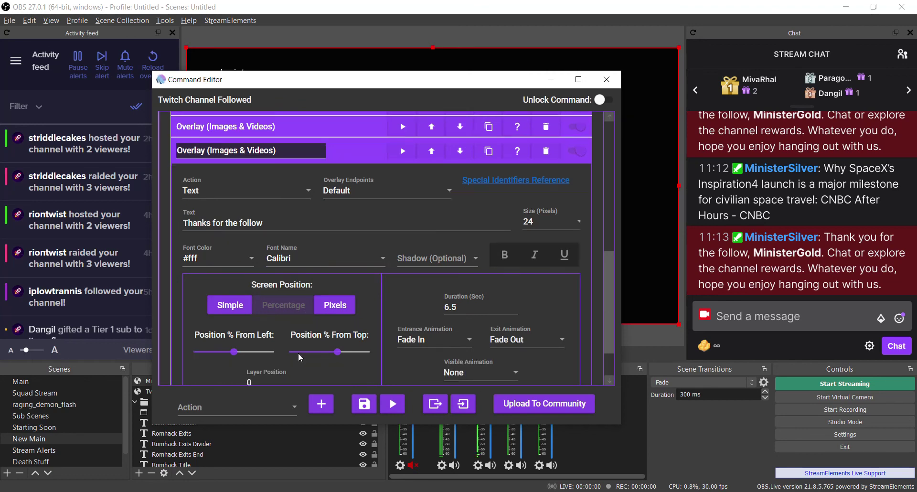
- Reopen the $userdisplayname overlay, compare its Position % From Top with the "Thanks for the follow" text, and collapse it
scroll(337, 213, up, 1)
scroll(349, 189, down, 1)
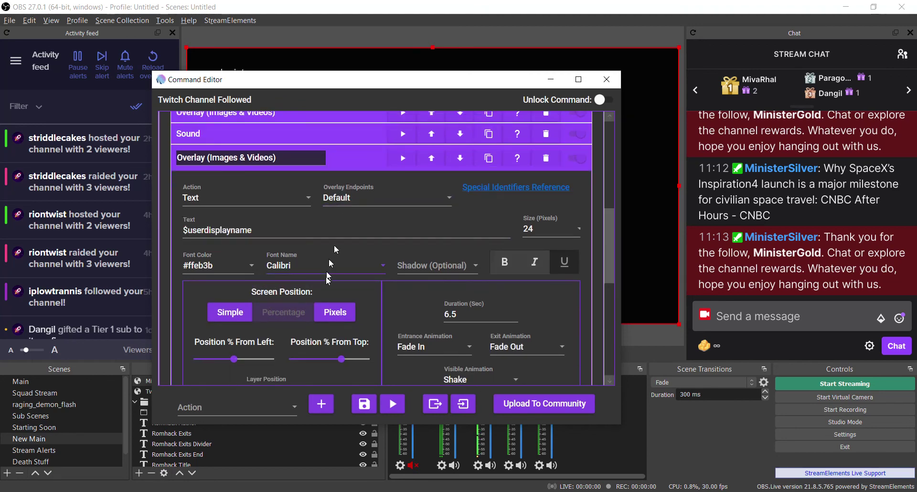
scroll(329, 265, down, 1)
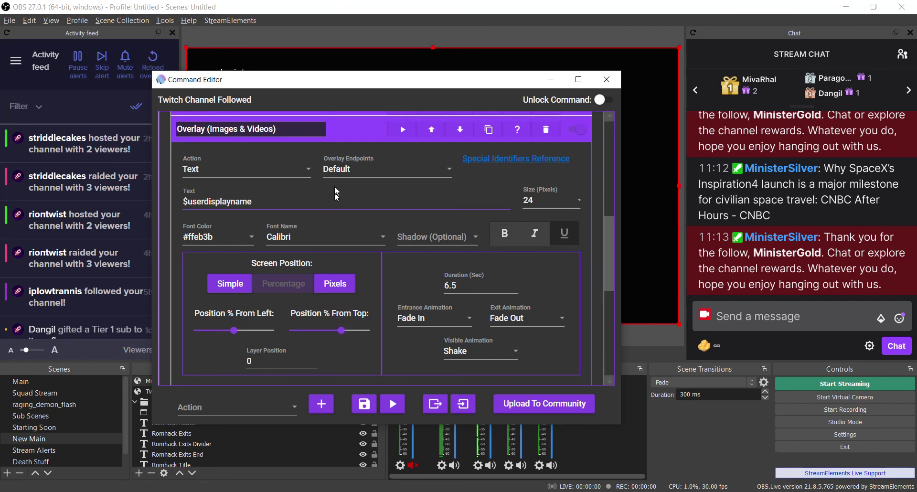
scroll(337, 191, up, 1)
mouse_move(339, 351)
click(344, 152)
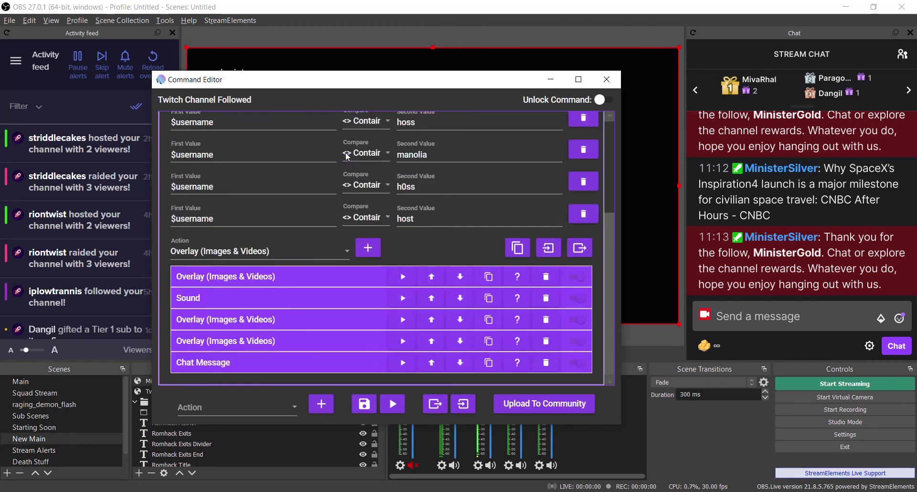
- Review the Chat Message action's text once more, and collapse it and the Conditional action
click(290, 362)
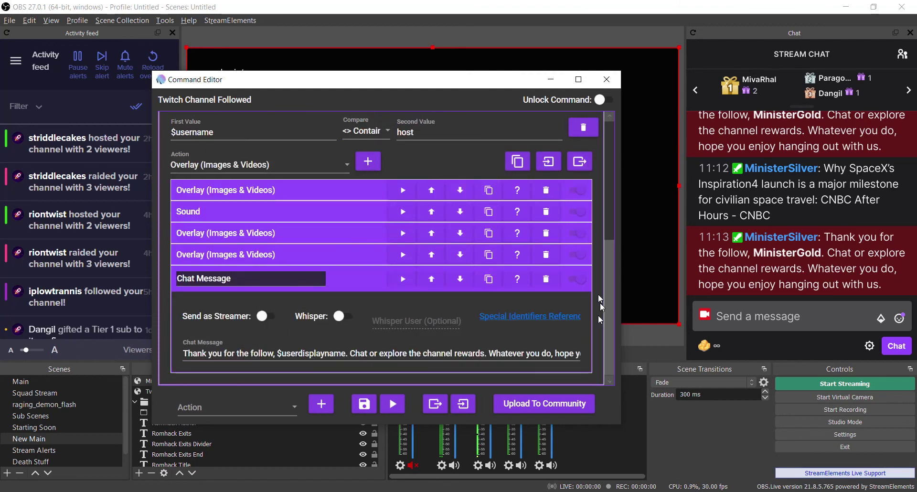
click(356, 278)
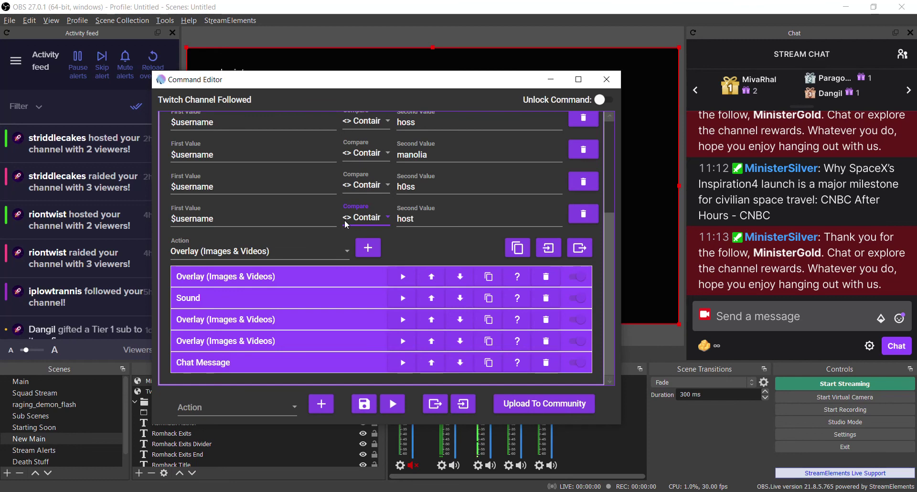
scroll(378, 296, up, 5)
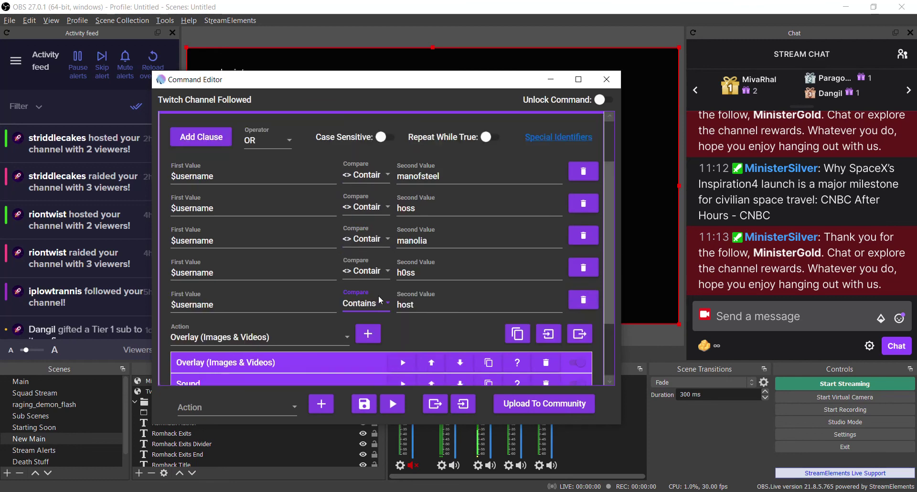
click(369, 159)
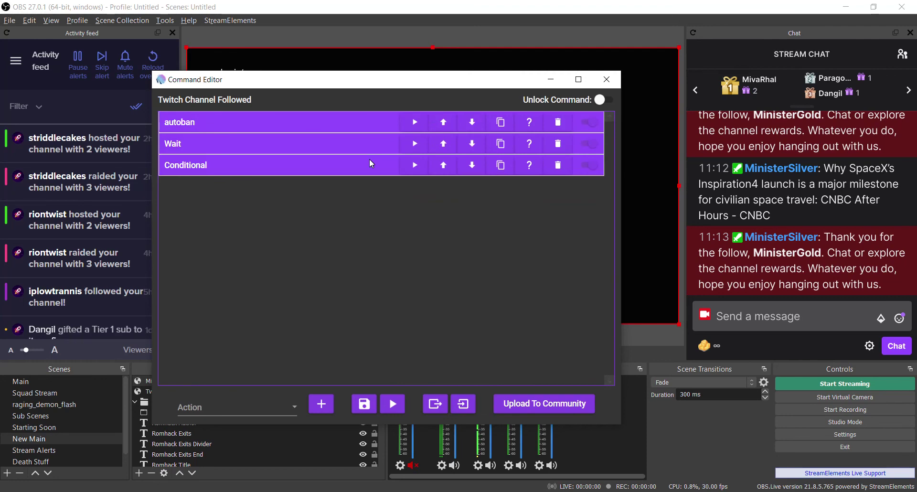